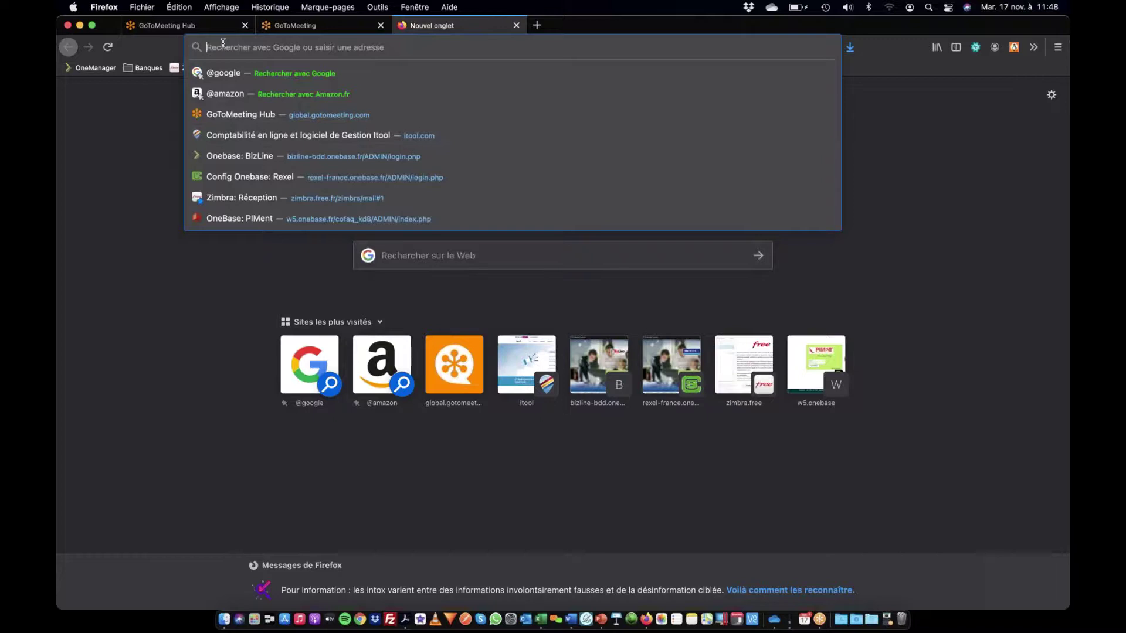
{"action": "type", "text": "fs/"}
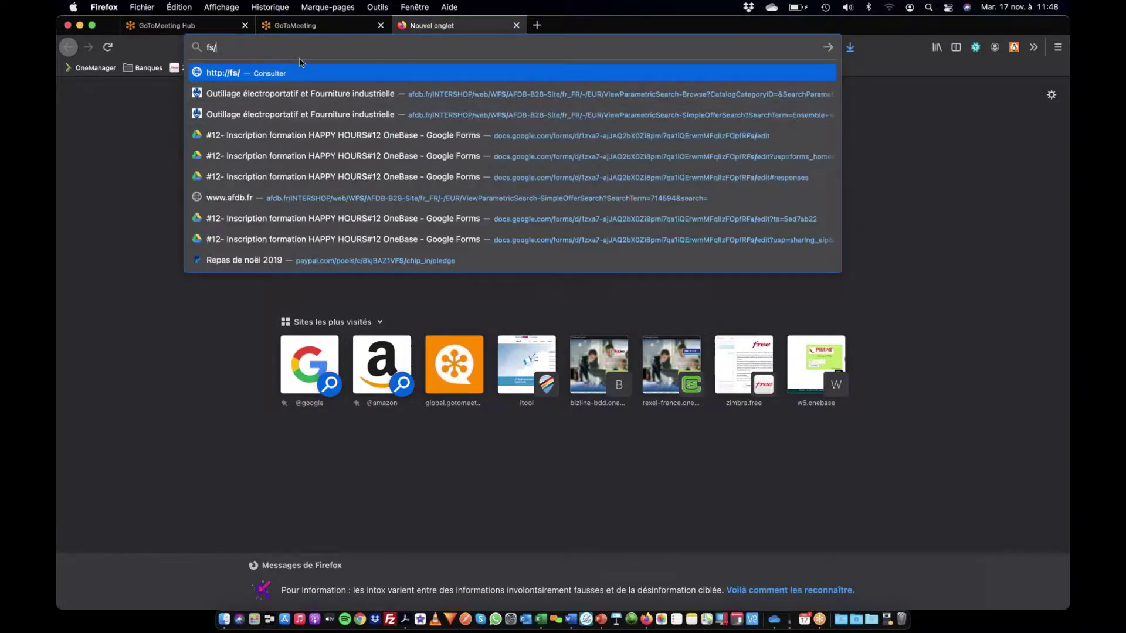
{"action": "key", "text": "BackSpace"}
{"action": "key", "text": "BackSpace"}
{"action": "key", "text": "BackSpace"}
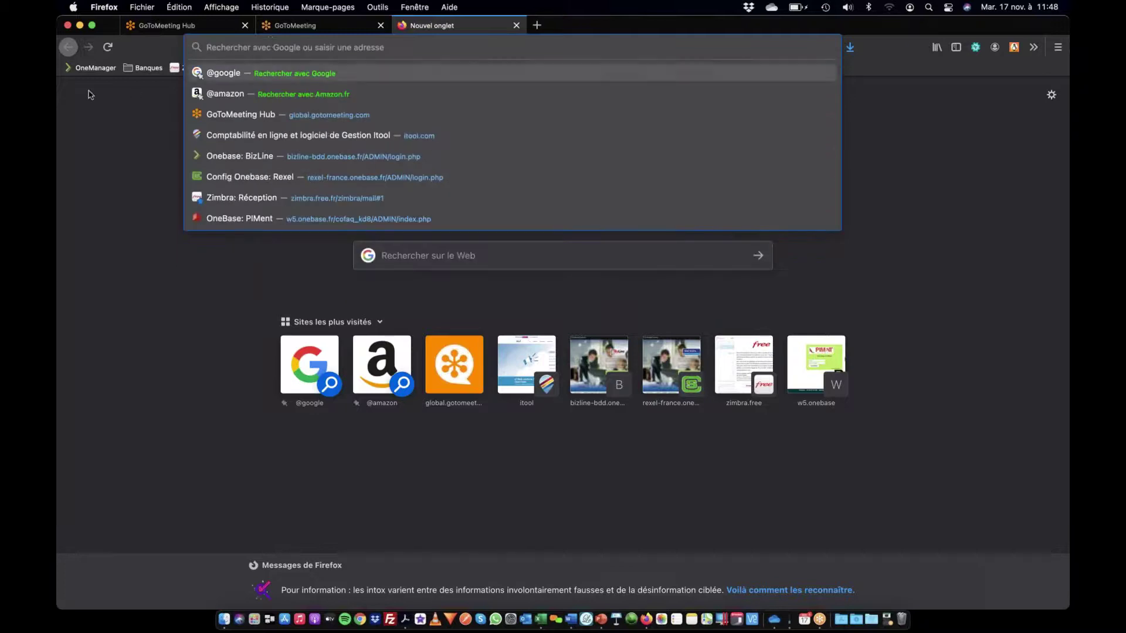
Step: Open OneManager, filter the sites by FS, open the France Sécurité site and sign in with the saved credentials
{"action": "left_click", "coordinate": [91, 68]}
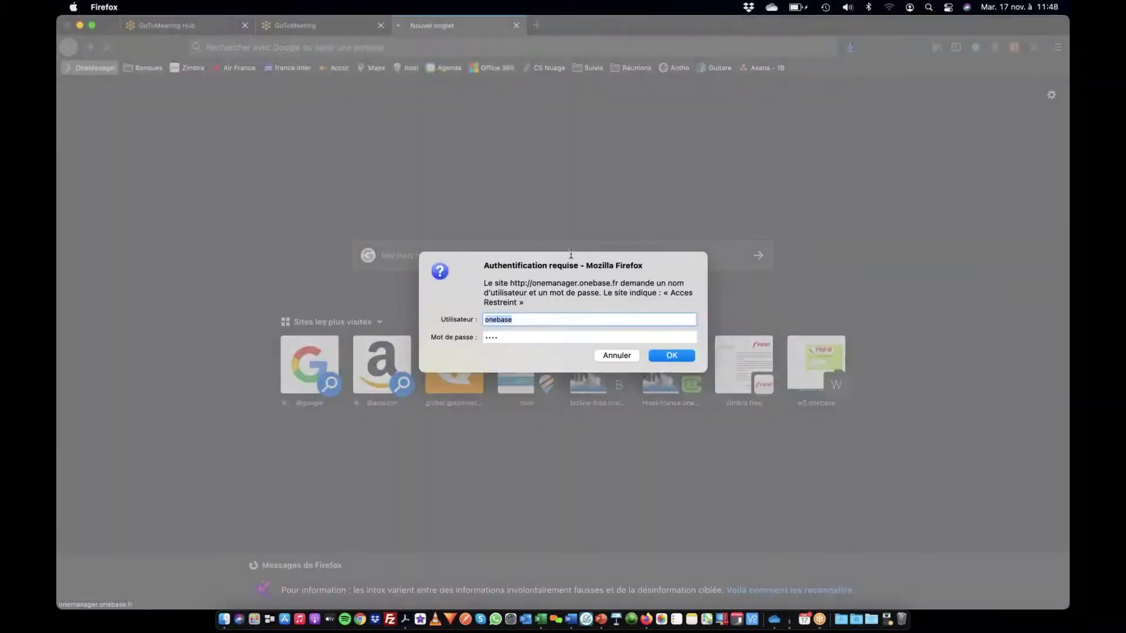
{"action": "left_click", "coordinate": [667, 357]}
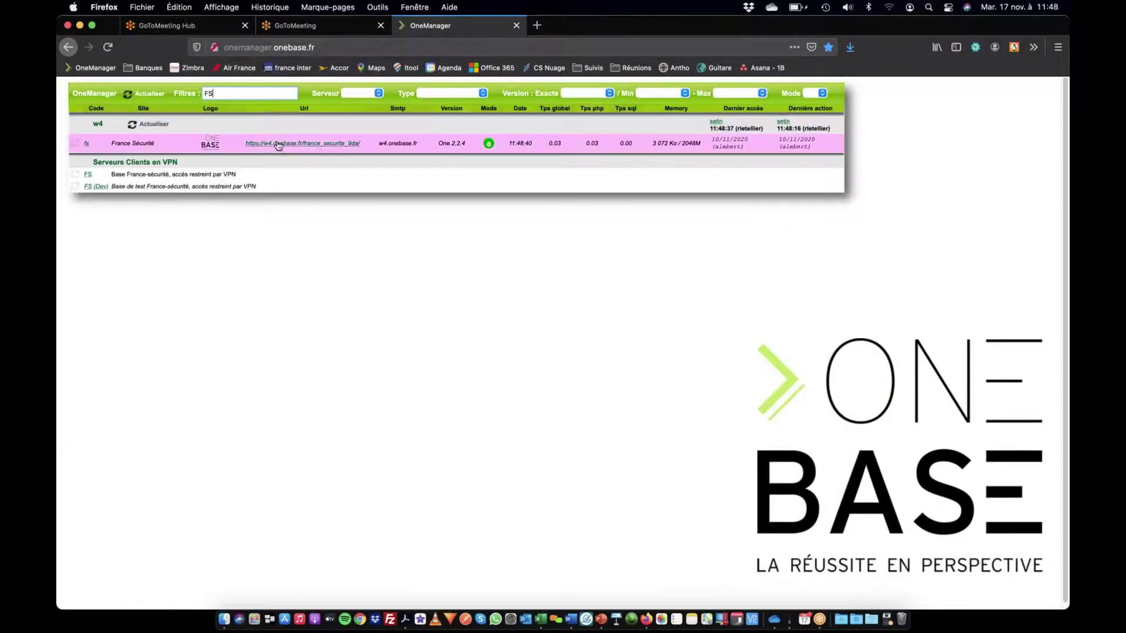
{"action": "left_click", "coordinate": [363, 143]}
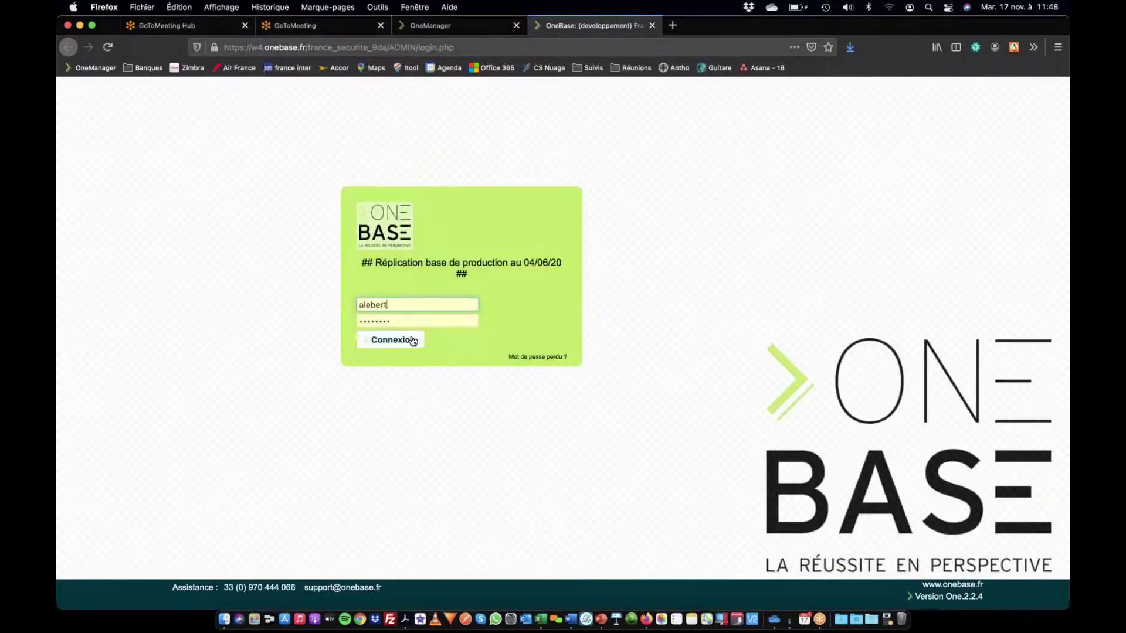
{"action": "left_click", "coordinate": [412, 341]}
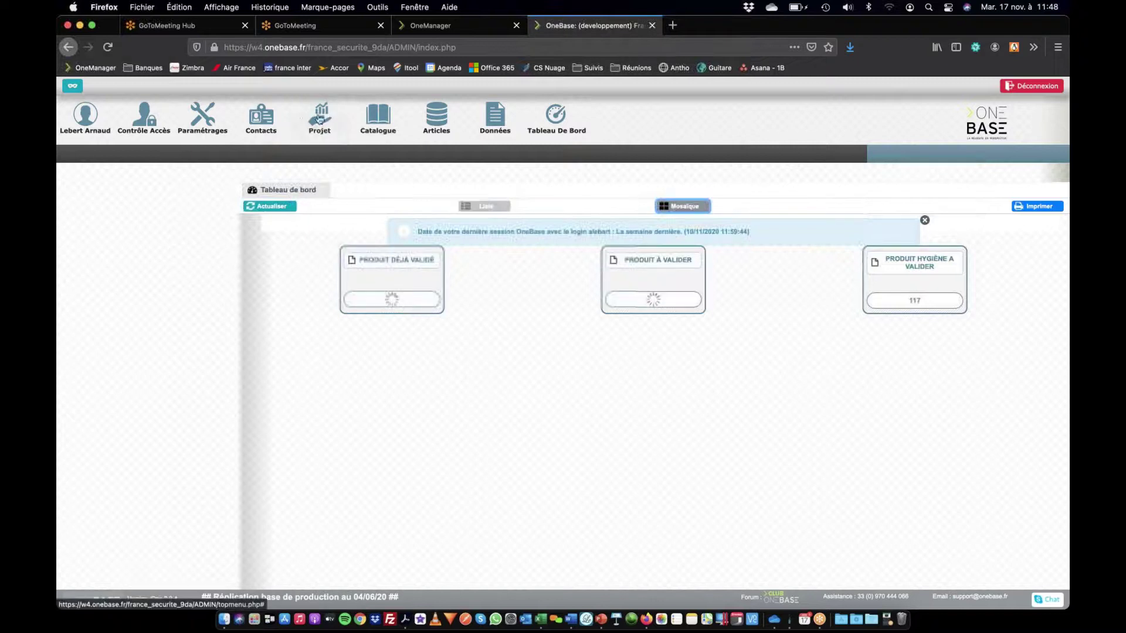
Step: Open the catalogue and expand Tête and Casques de chantier down to the products of the Casques de chantier range
{"action": "left_click", "coordinate": [381, 115]}
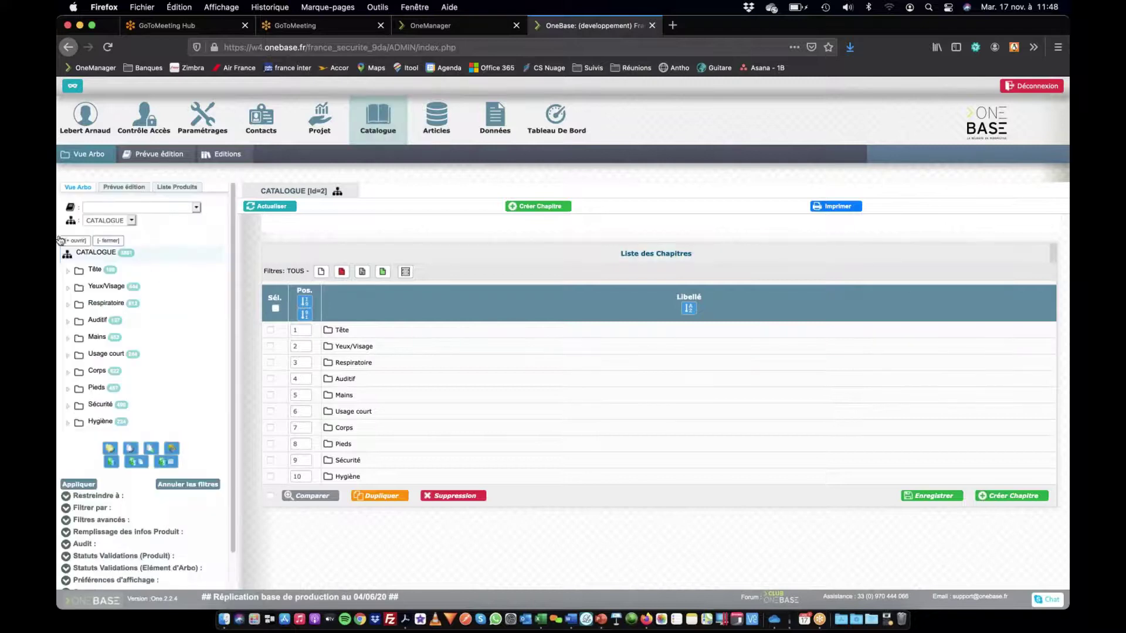
{"action": "left_click", "coordinate": [75, 276]}
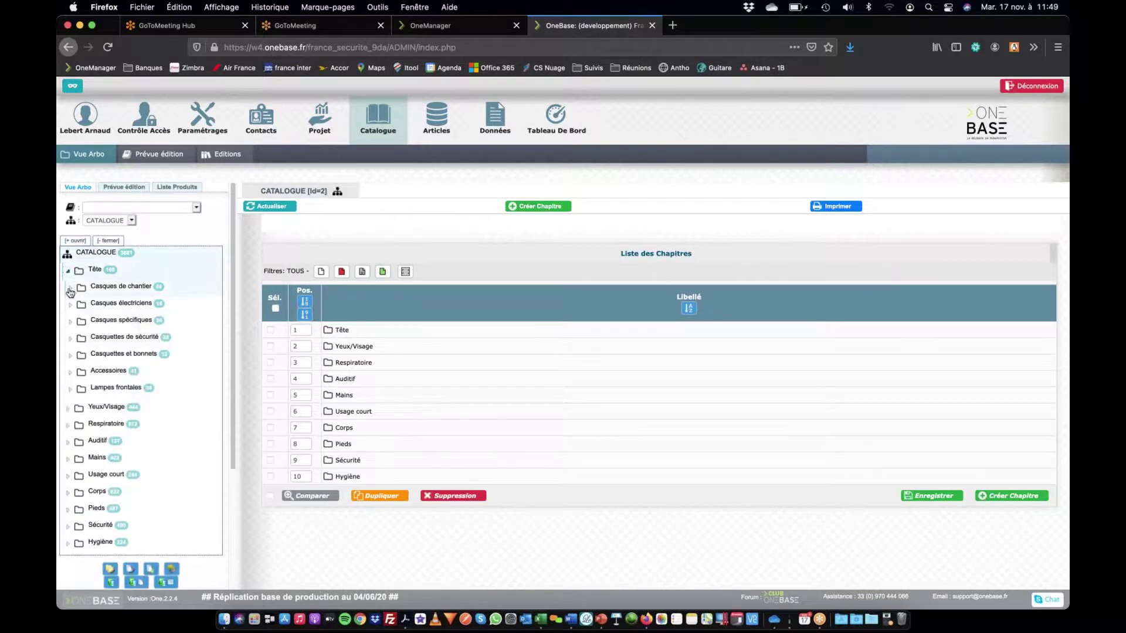
{"action": "left_click", "coordinate": [70, 289]}
{"action": "key", "text": "super+plus"}
{"action": "key", "text": "super+plus"}
{"action": "key", "text": "super+plus"}
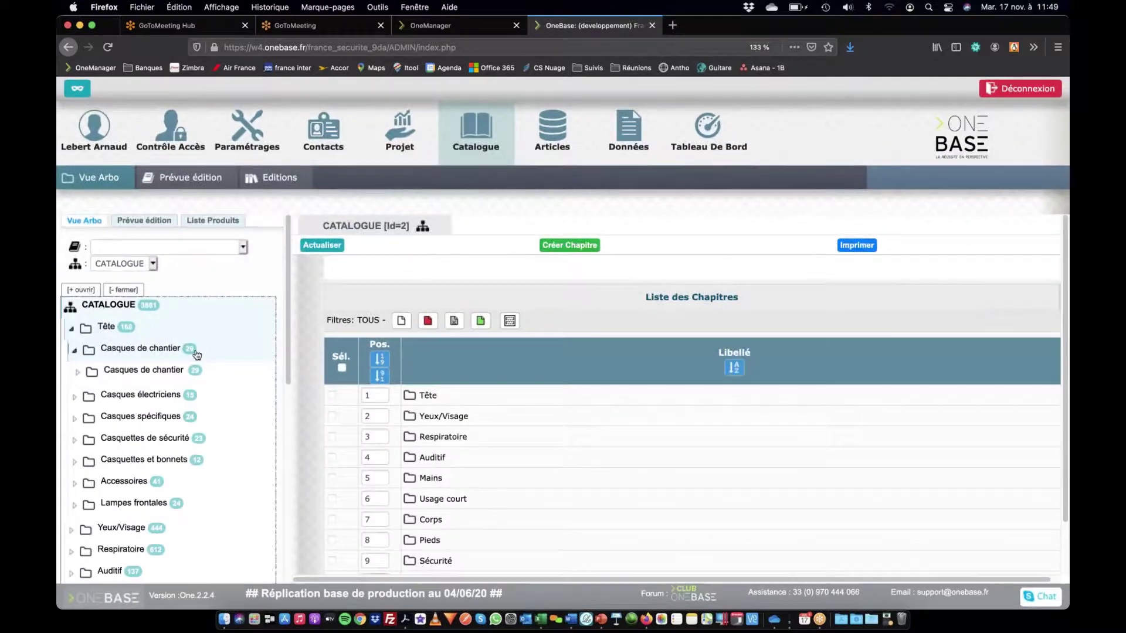
{"action": "left_click", "coordinate": [122, 351]}
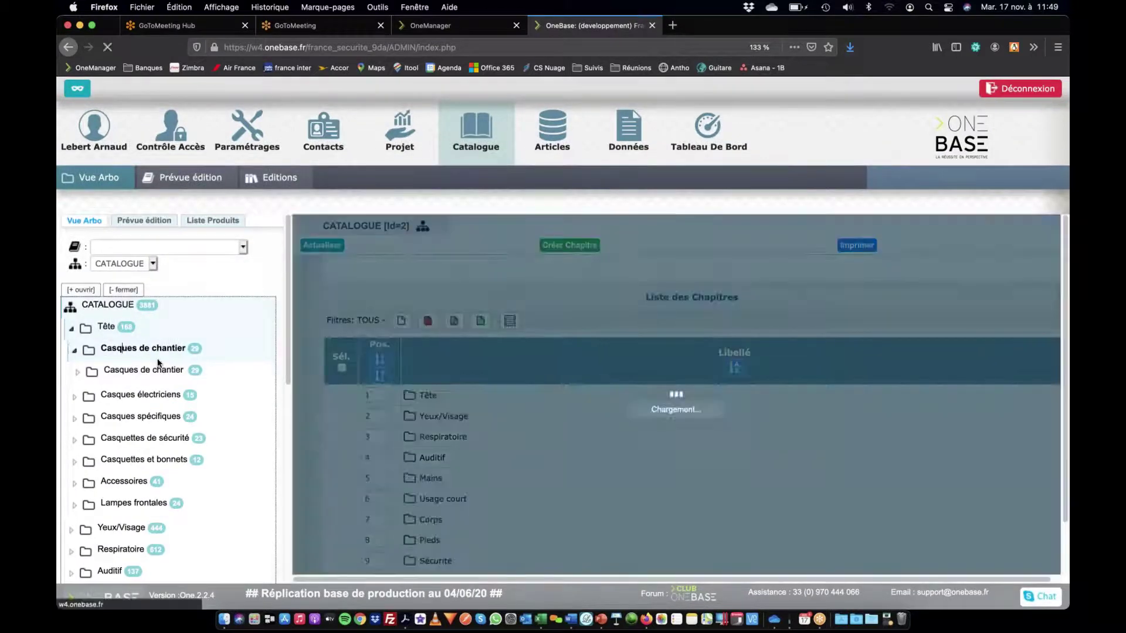
{"action": "left_click", "coordinate": [145, 370]}
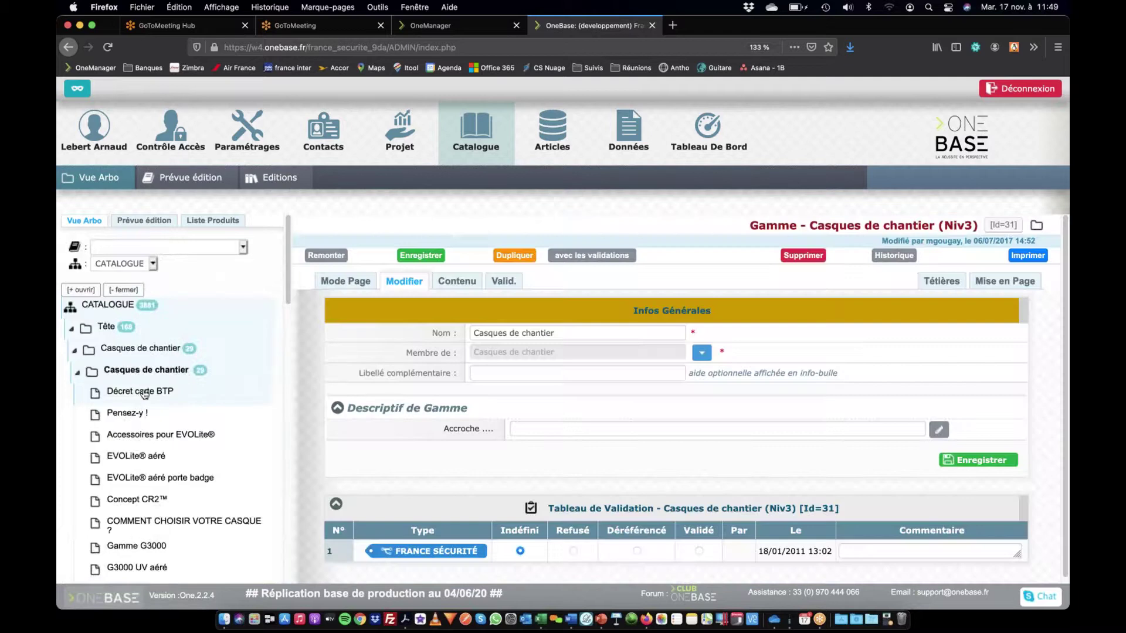
Step: Display the EVOLite® aéré product sheet in page mode with the page zoom at 110 %
{"action": "left_click", "coordinate": [179, 466]}
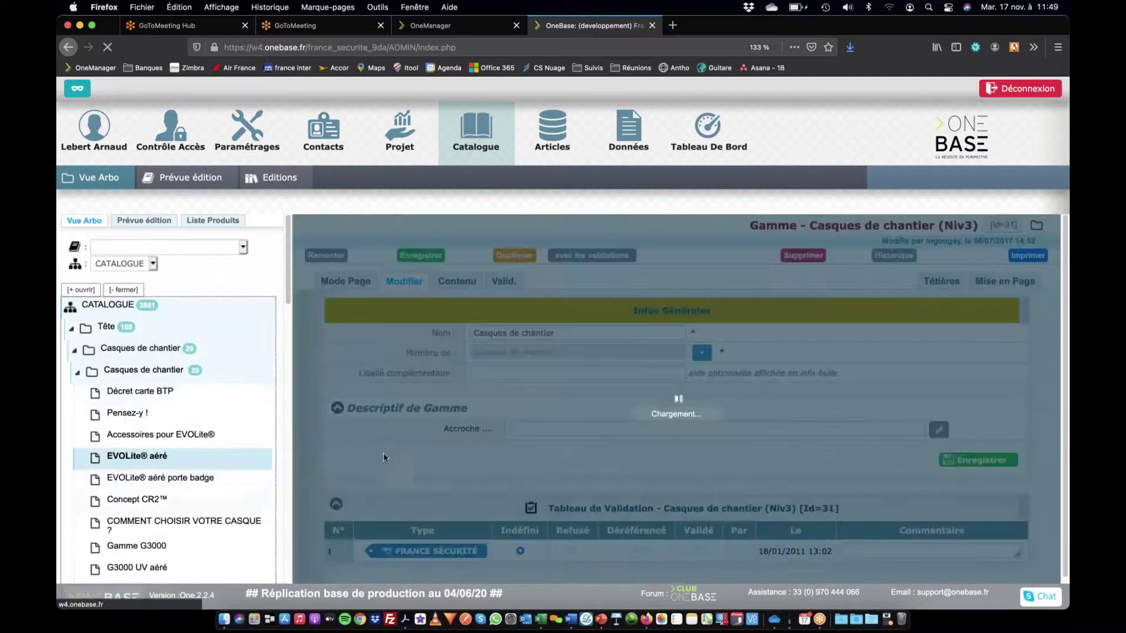
{"action": "left_click", "coordinate": [341, 281]}
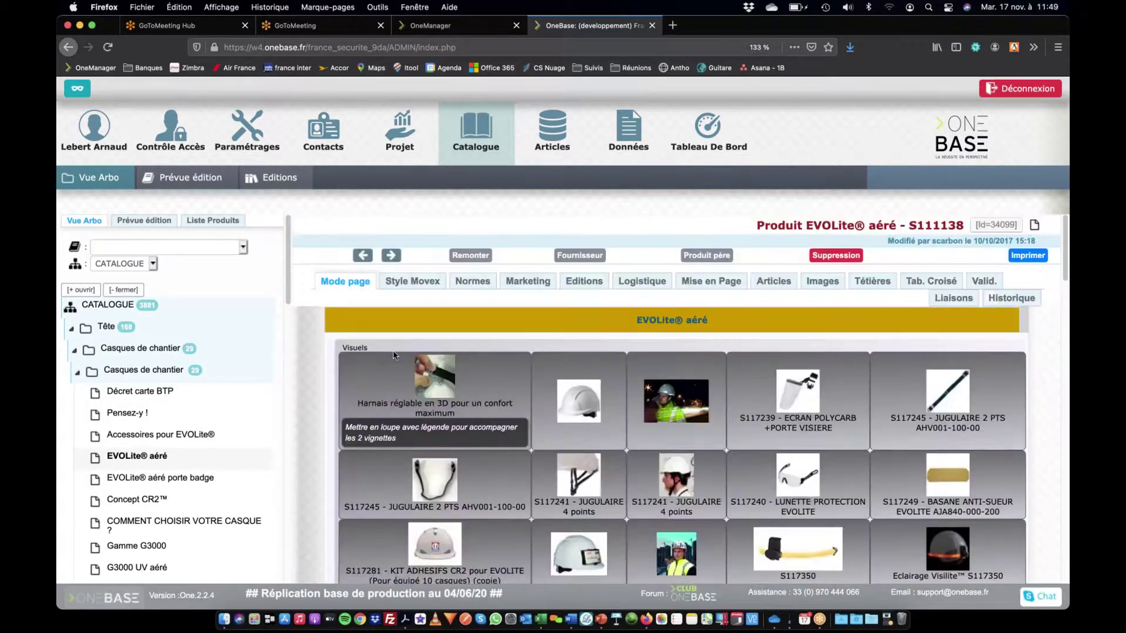
{"action": "key", "text": "super+minus"}
{"action": "key", "text": "super+minus"}
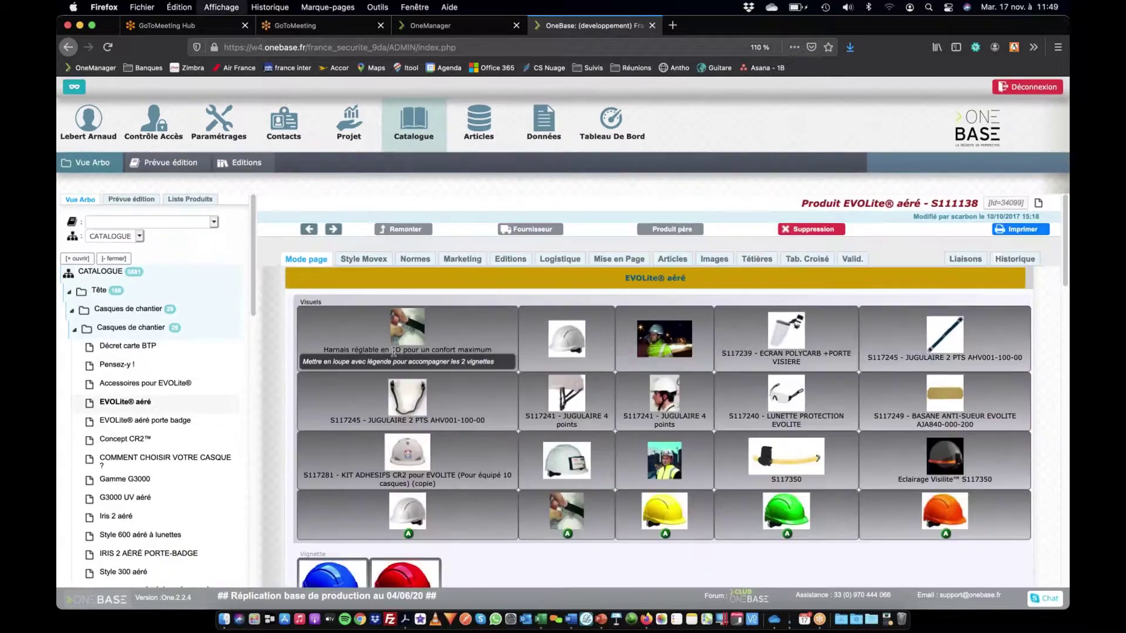
Step: Restrict the catalogue tree to the CATALOGUE_2018 edition and reopen the EVOLite® aéré product
{"action": "left_click", "coordinate": [186, 222]}
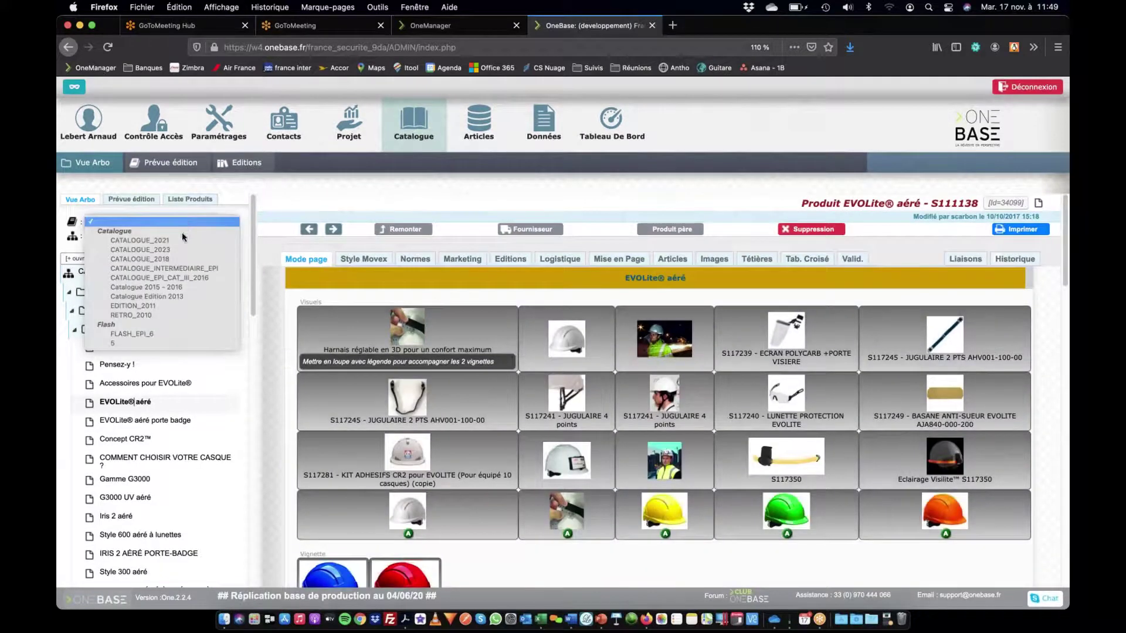
{"action": "left_click", "coordinate": [114, 239]}
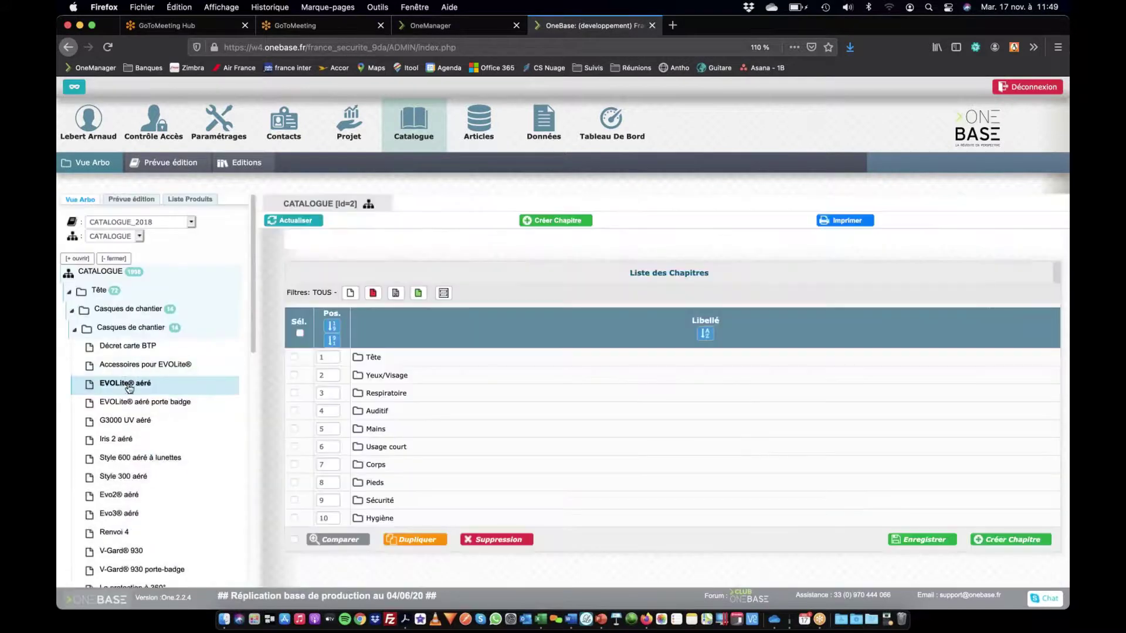
{"action": "left_click", "coordinate": [124, 383]}
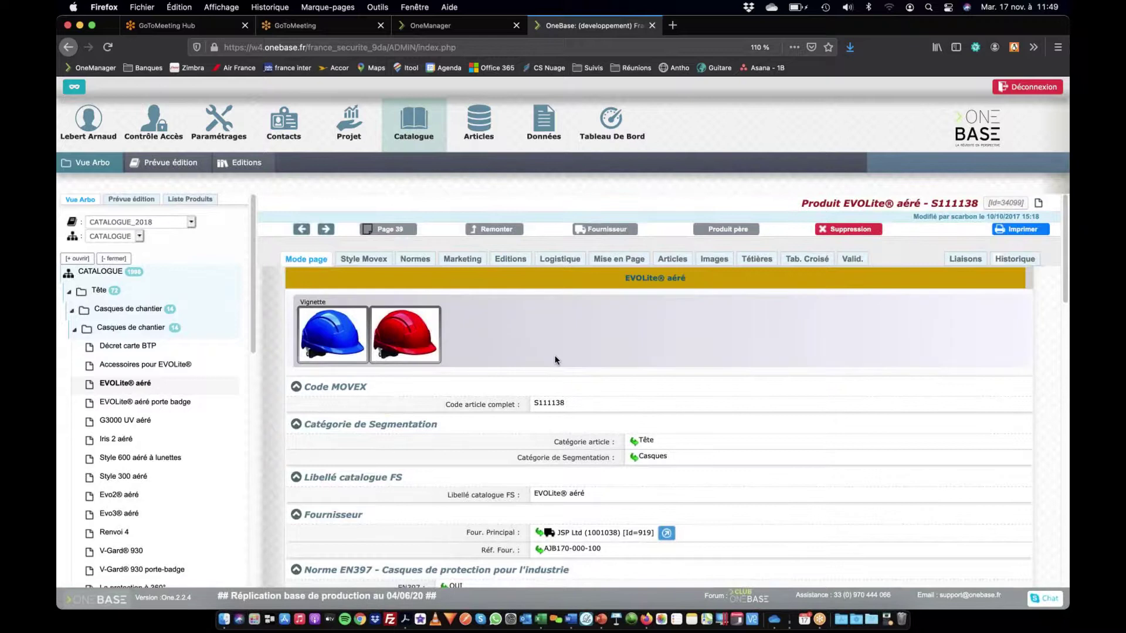
Step: Examine the EVOLite® aéré sheet in page mode and compare it with its articles, their visuals and catalogue selections
{"action": "scroll", "coordinate": [554, 360], "scroll_direction": "down", "scroll_amount": 8}
{"action": "scroll", "coordinate": [551, 363], "scroll_direction": "down", "scroll_amount": 10}
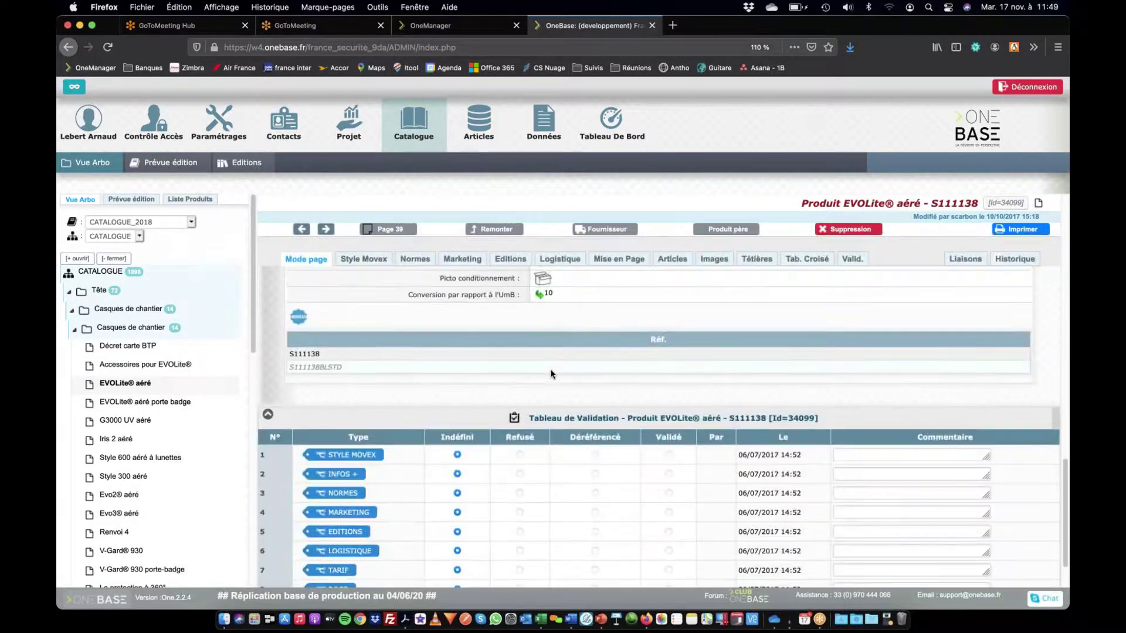
{"action": "scroll", "coordinate": [516, 351], "scroll_direction": "up", "scroll_amount": 15}
{"action": "scroll", "coordinate": [496, 342], "scroll_direction": "up", "scroll_amount": 5}
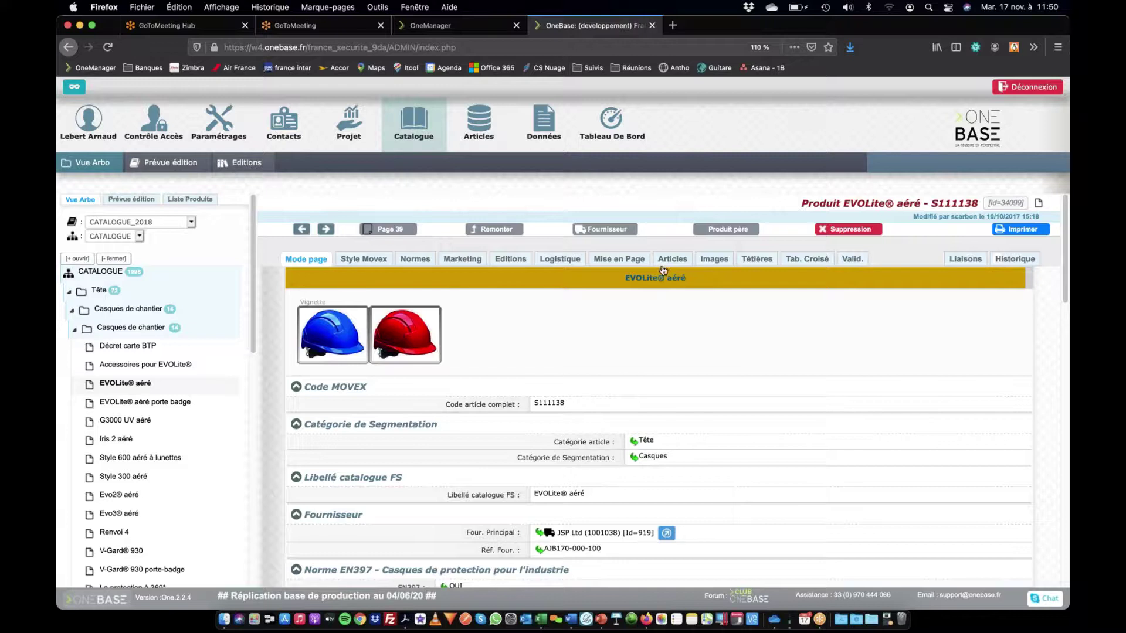
{"action": "left_click", "coordinate": [679, 260]}
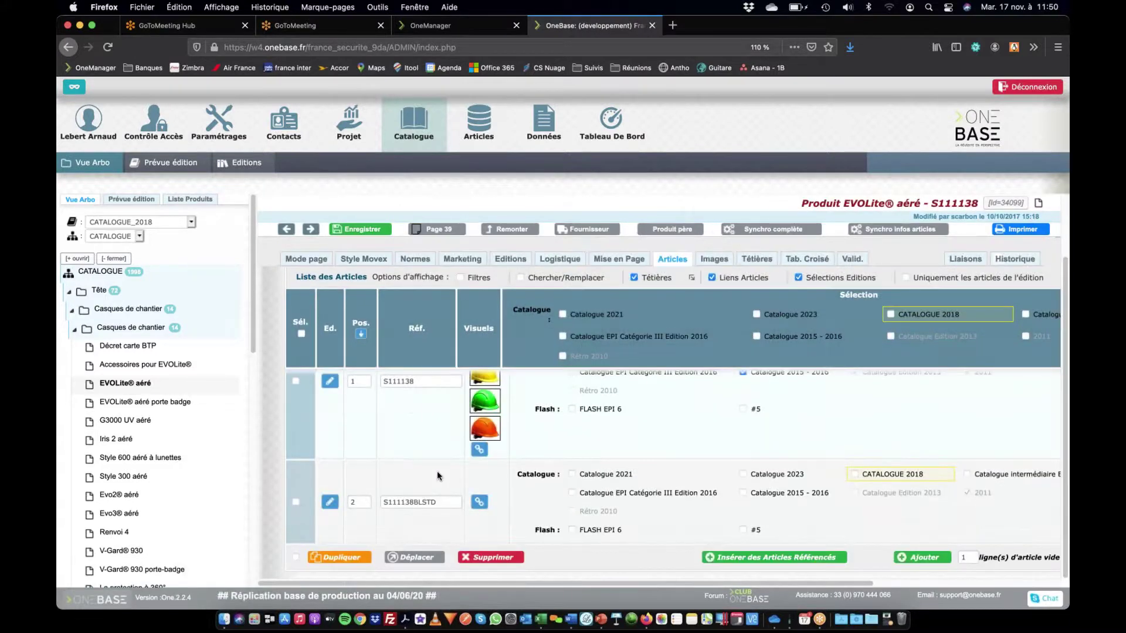
{"action": "scroll", "coordinate": [421, 503], "scroll_direction": "down", "scroll_amount": 2}
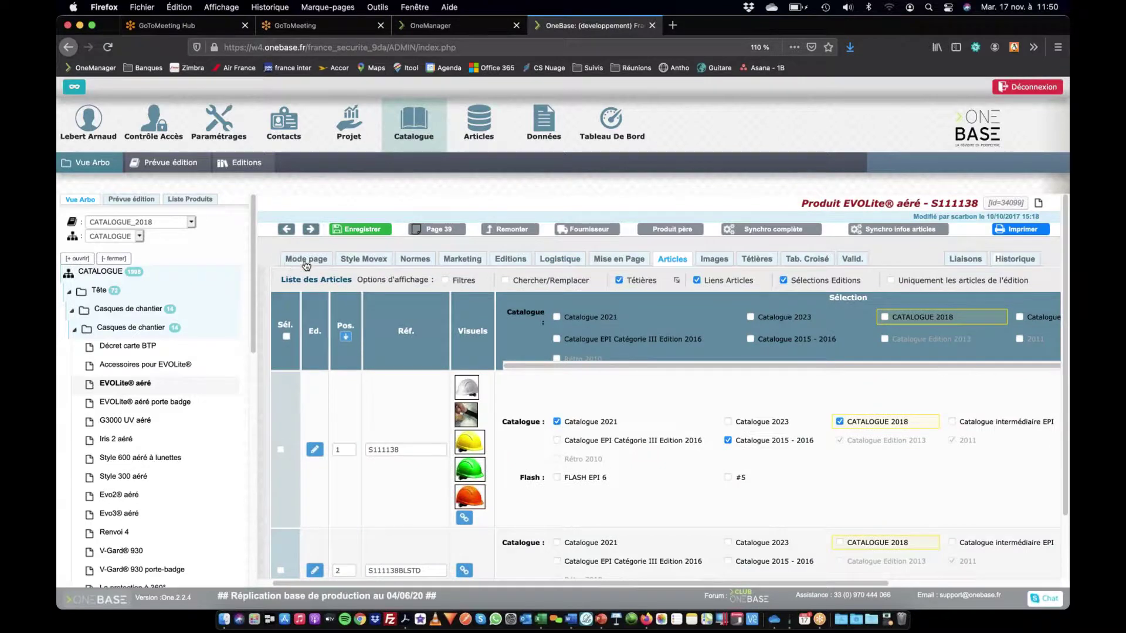
{"action": "left_click", "coordinate": [305, 260]}
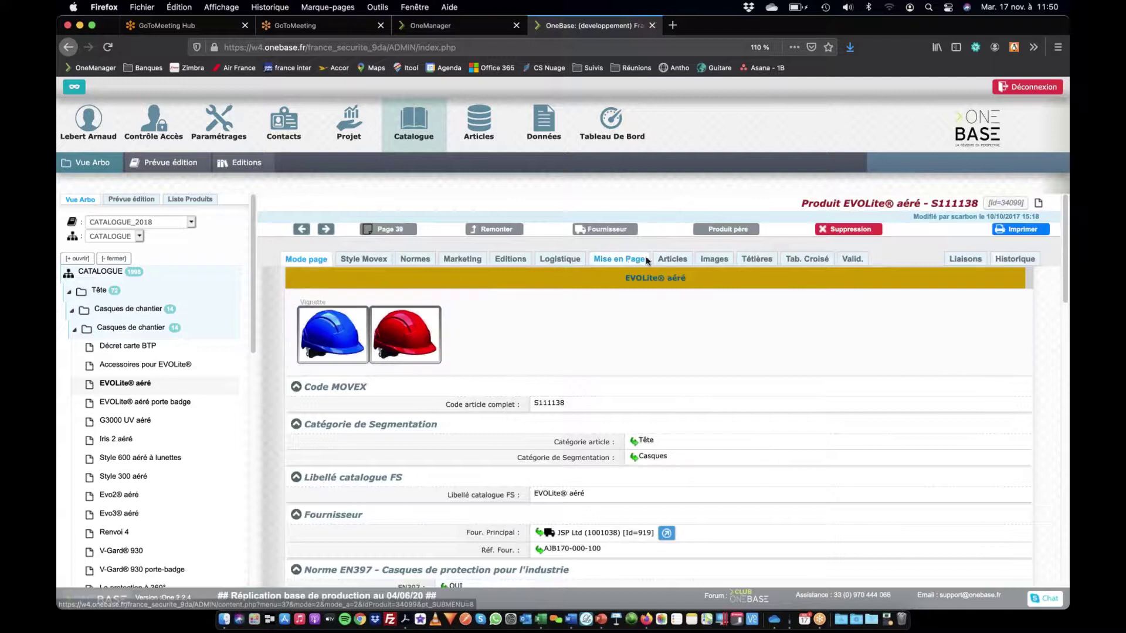
Step: Link the red helmet visual AJB170-000-600.jpg to article S111138BLSTD of EVOLite® aéré and save
{"action": "left_click", "coordinate": [673, 261]}
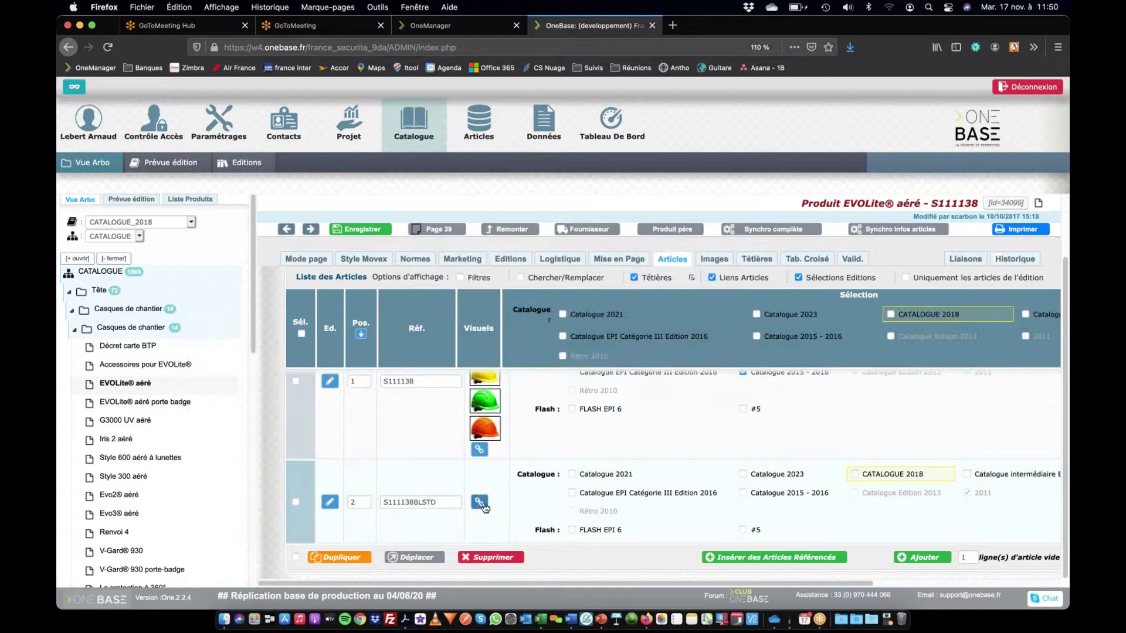
{"action": "left_click", "coordinate": [479, 504]}
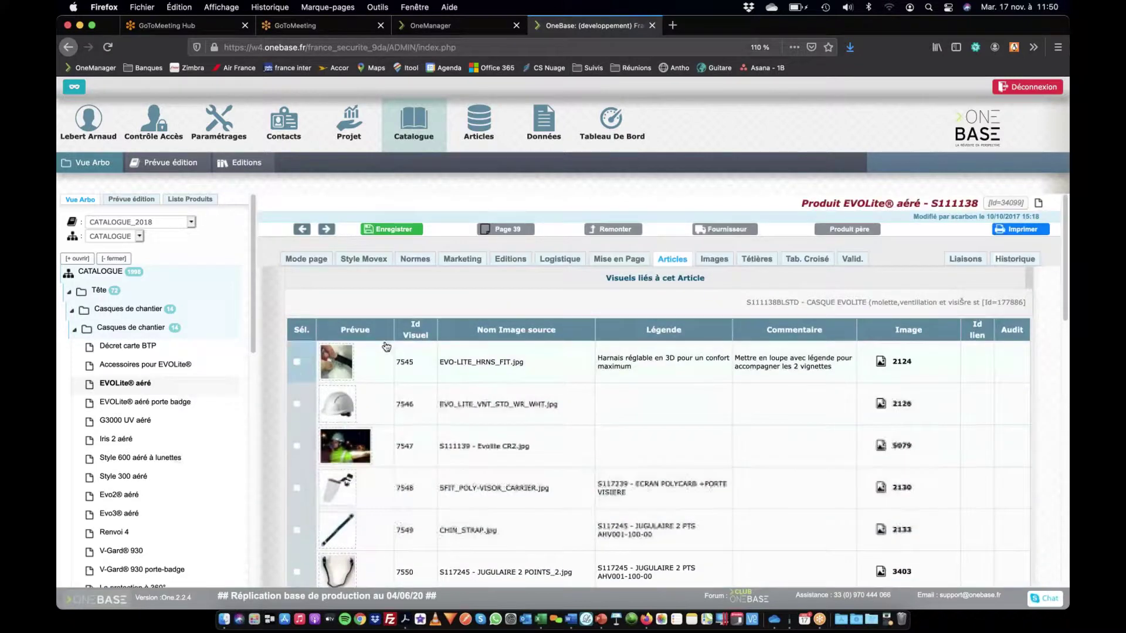
{"action": "scroll", "coordinate": [490, 381], "scroll_direction": "down", "scroll_amount": 10}
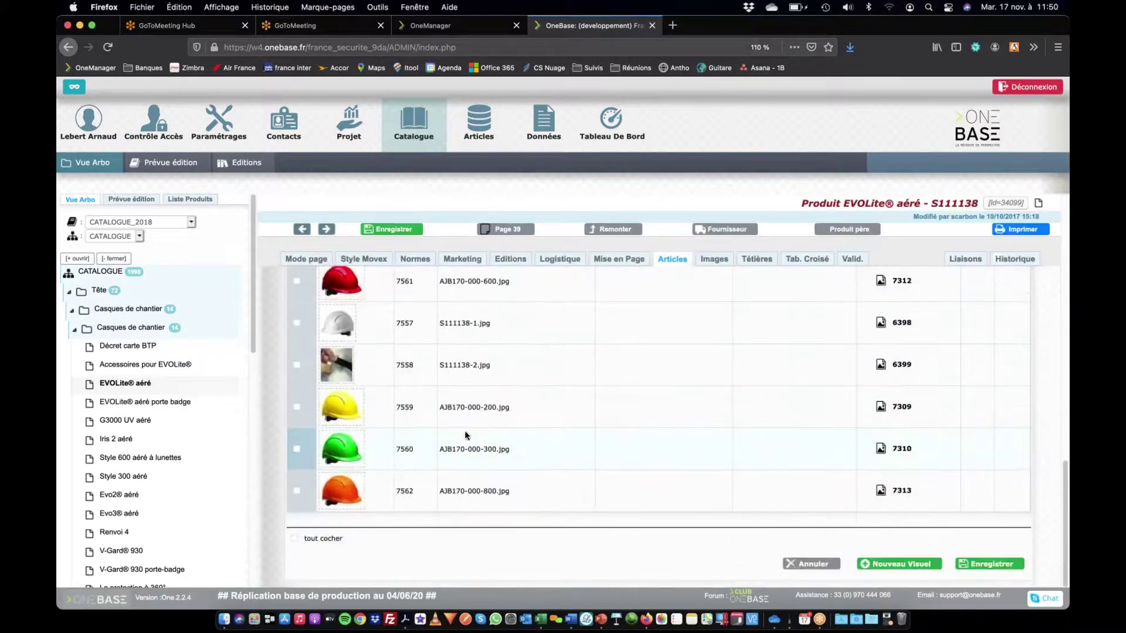
{"action": "scroll", "coordinate": [467, 426], "scroll_direction": "up", "scroll_amount": 1}
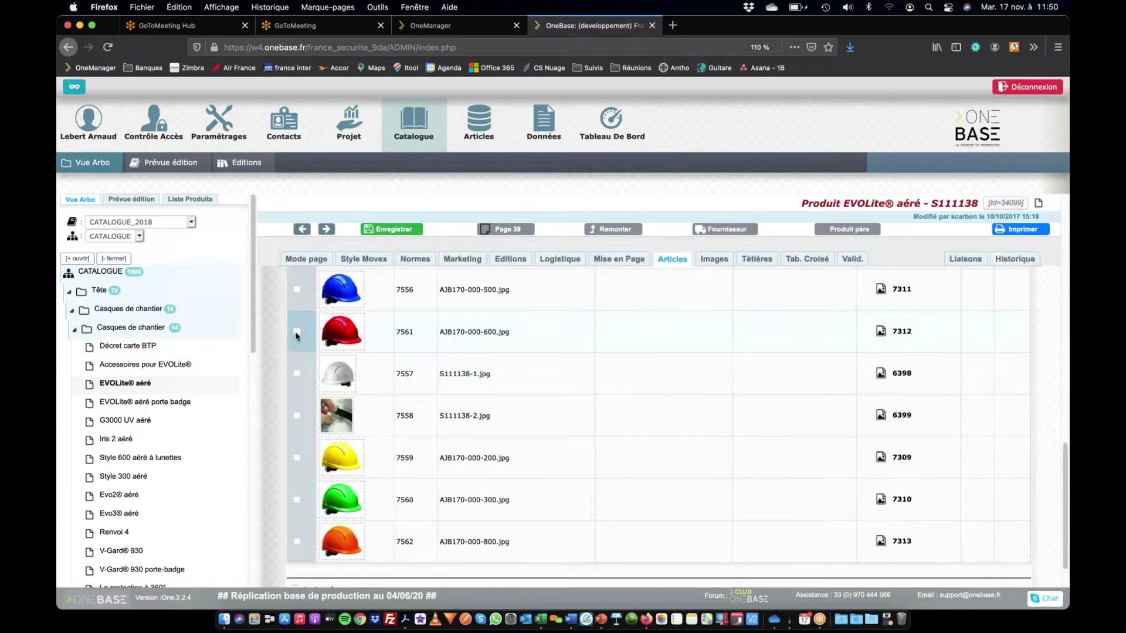
{"action": "scroll", "coordinate": [867, 375], "scroll_direction": "down", "scroll_amount": 1}
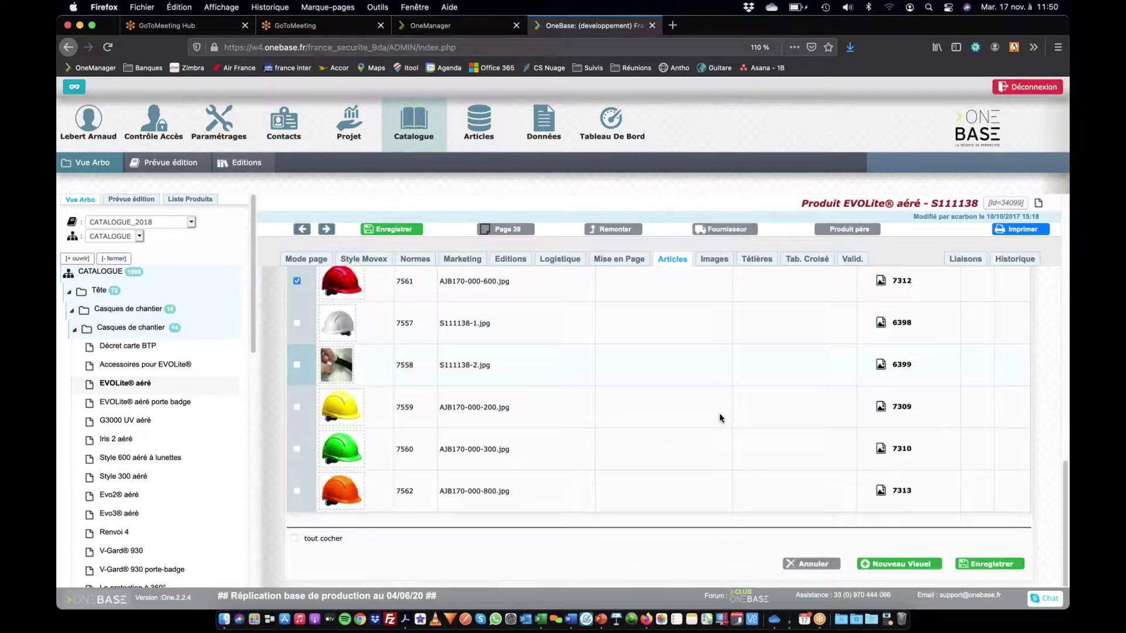
{"action": "left_click", "coordinate": [977, 568]}
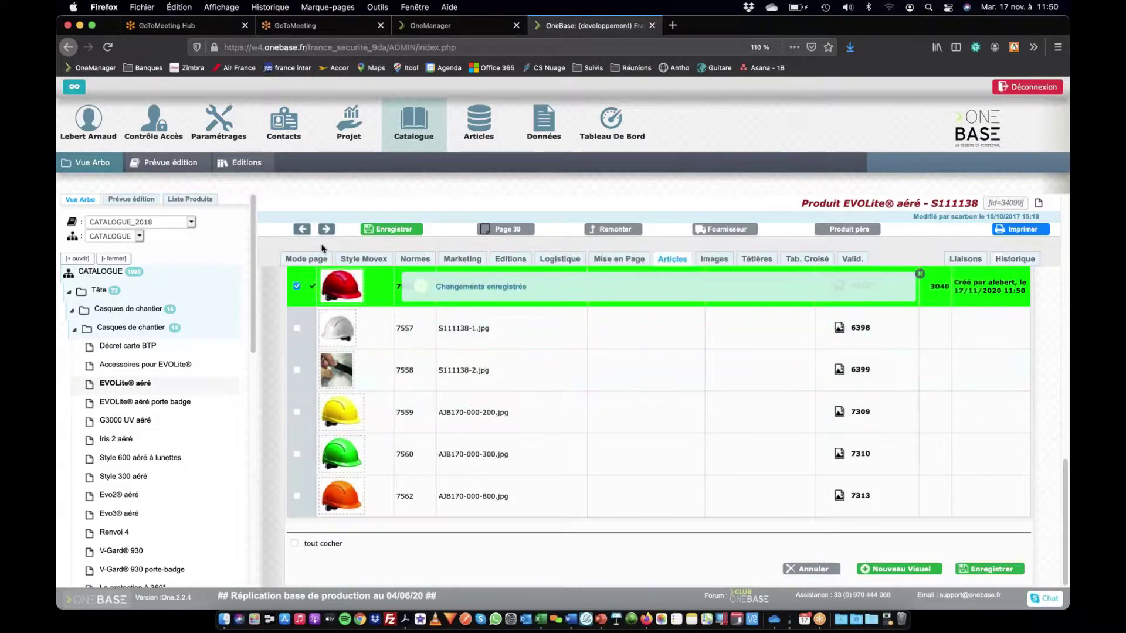
Step: Check the visual of article S111138BLSTD in the product's page mode and articles list
{"action": "left_click", "coordinate": [337, 288]}
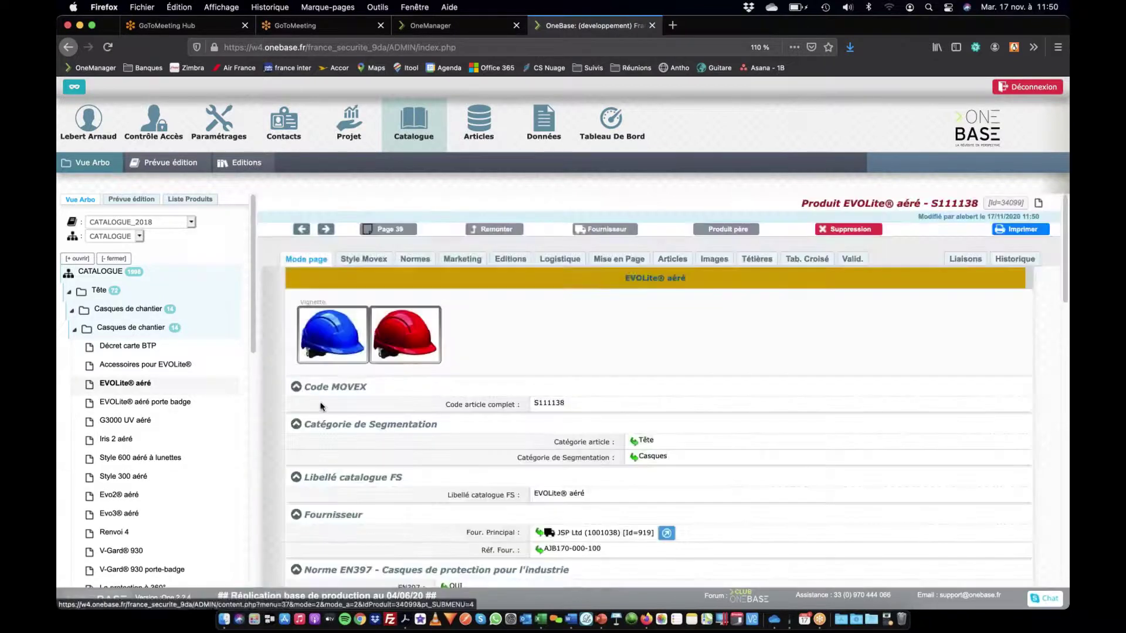
{"action": "scroll", "coordinate": [462, 341], "scroll_direction": "down", "scroll_amount": 1}
{"action": "scroll", "coordinate": [461, 341], "scroll_direction": "down", "scroll_amount": 10}
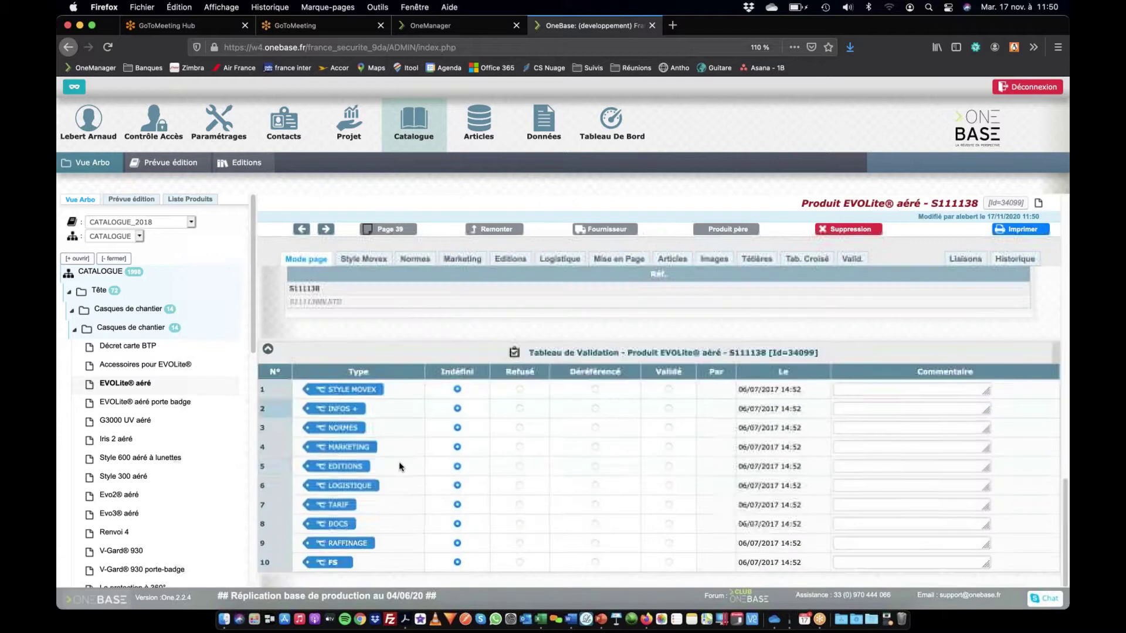
{"action": "scroll", "coordinate": [615, 274], "scroll_direction": "up", "scroll_amount": 8}
{"action": "scroll", "coordinate": [615, 273], "scroll_direction": "up", "scroll_amount": 5}
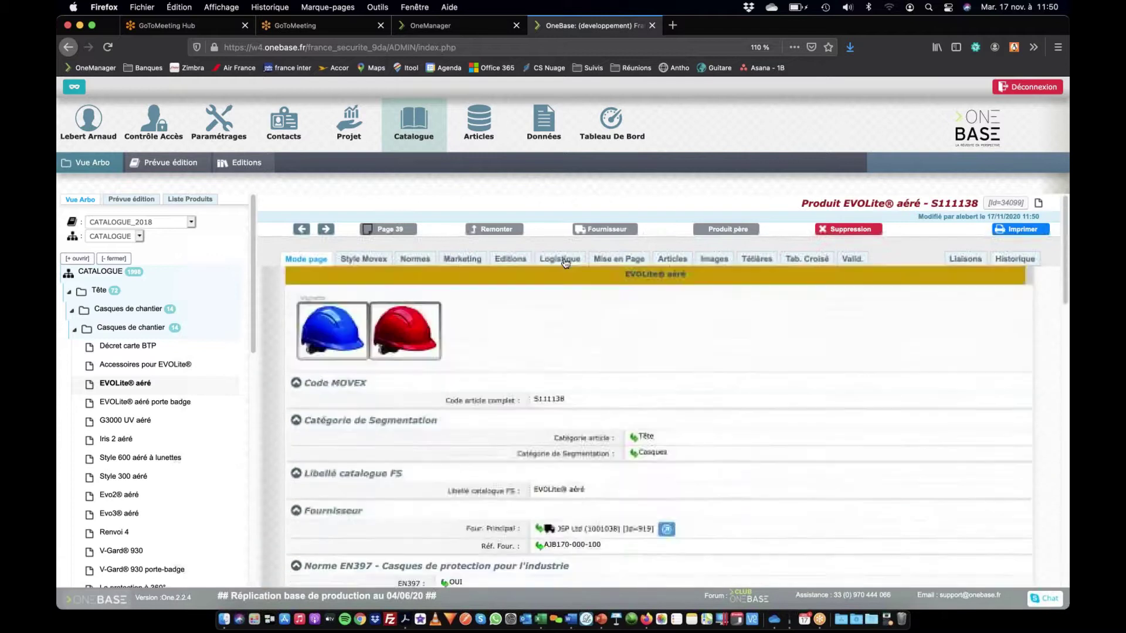
{"action": "left_click", "coordinate": [518, 267]}
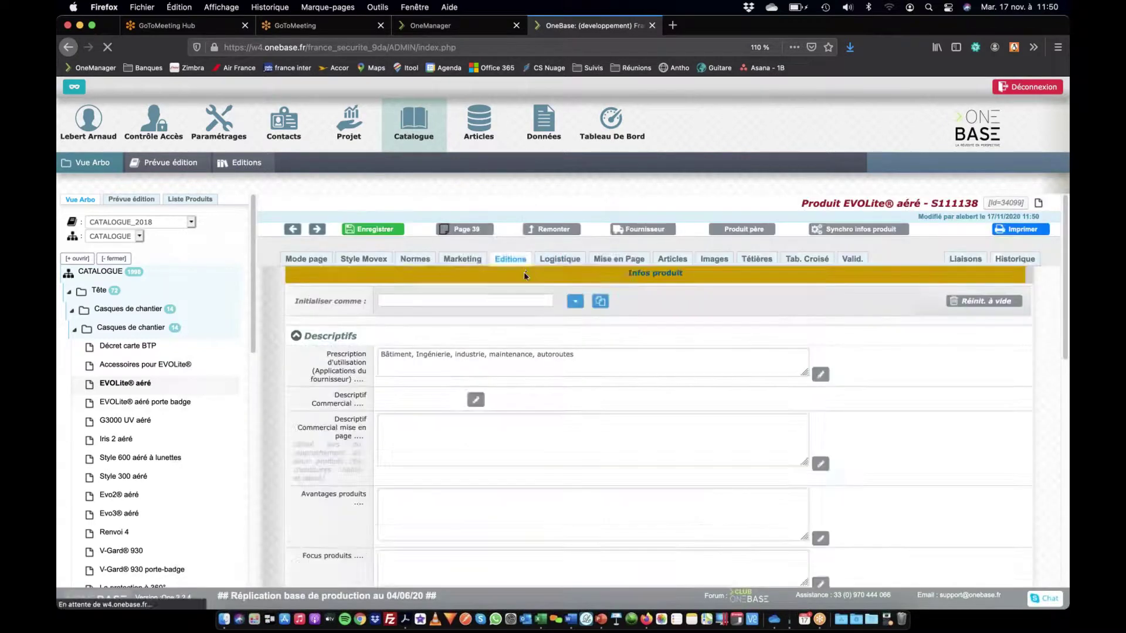
{"action": "left_click", "coordinate": [665, 259]}
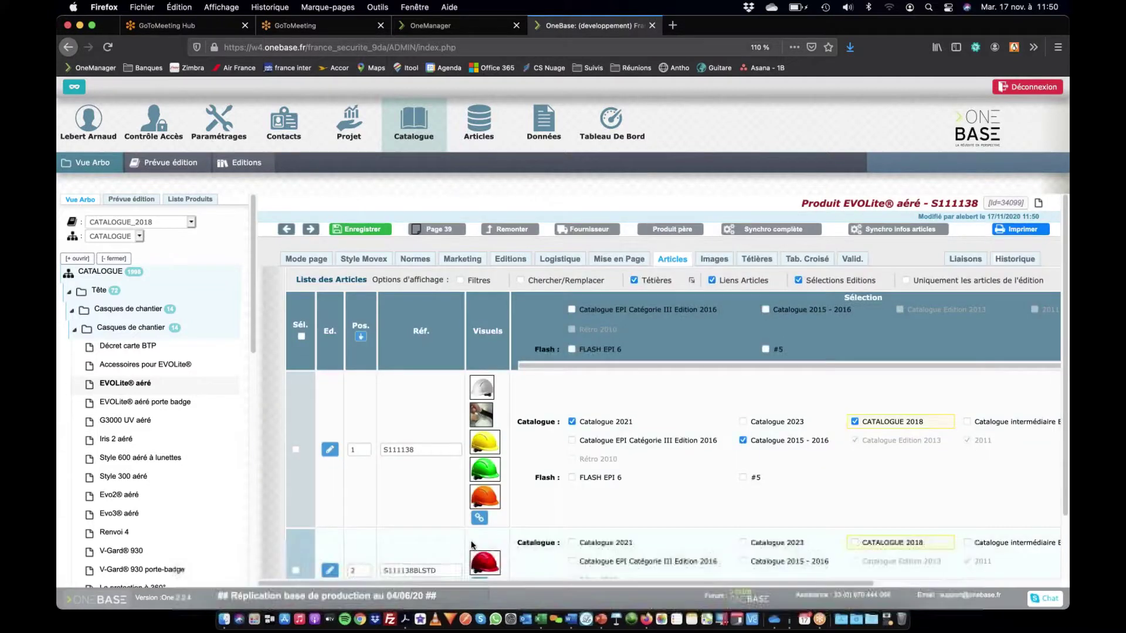
{"action": "scroll", "coordinate": [417, 516], "scroll_direction": "down", "scroll_amount": 3}
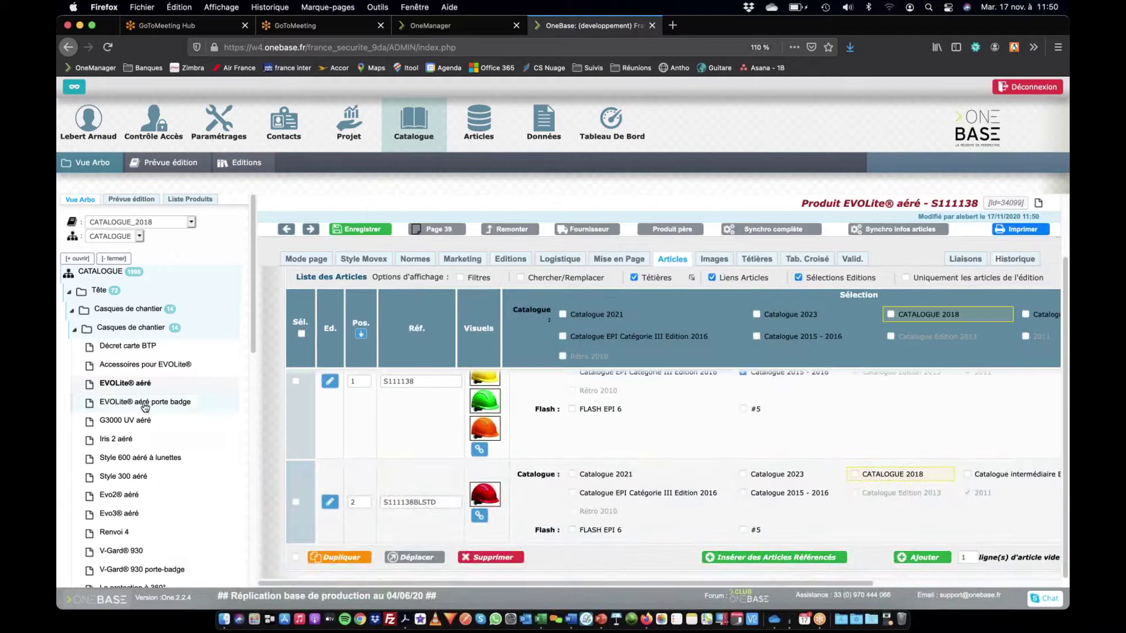
Step: Open the Iris 2 aéré product in page mode and examine its descriptions, packaging and articles table
{"action": "left_click", "coordinate": [111, 438]}
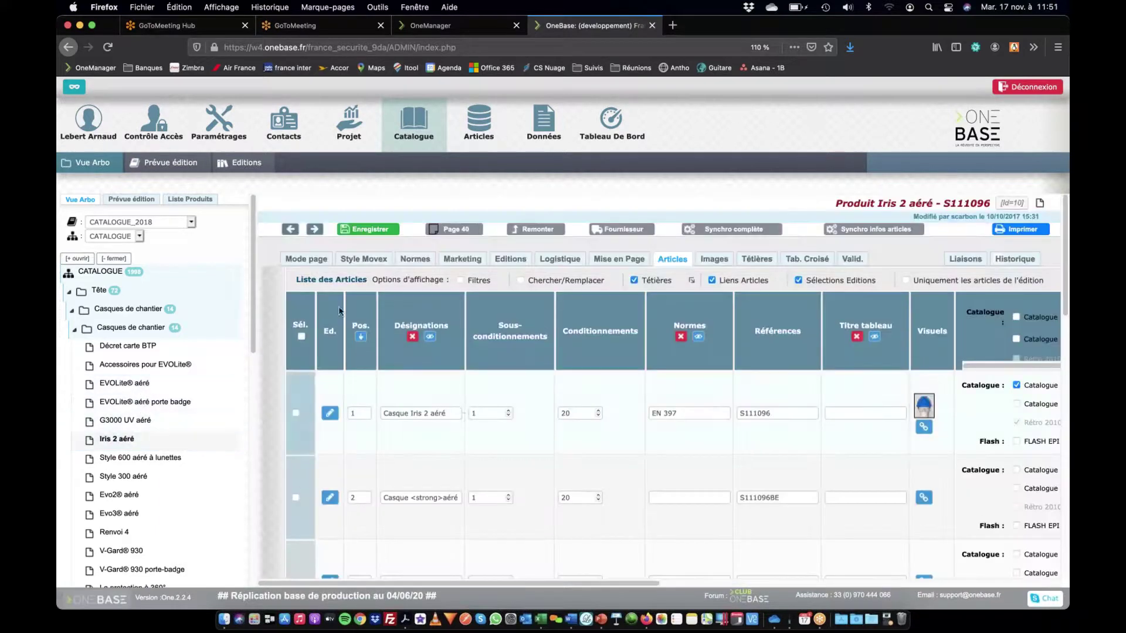
{"action": "left_click", "coordinate": [323, 259]}
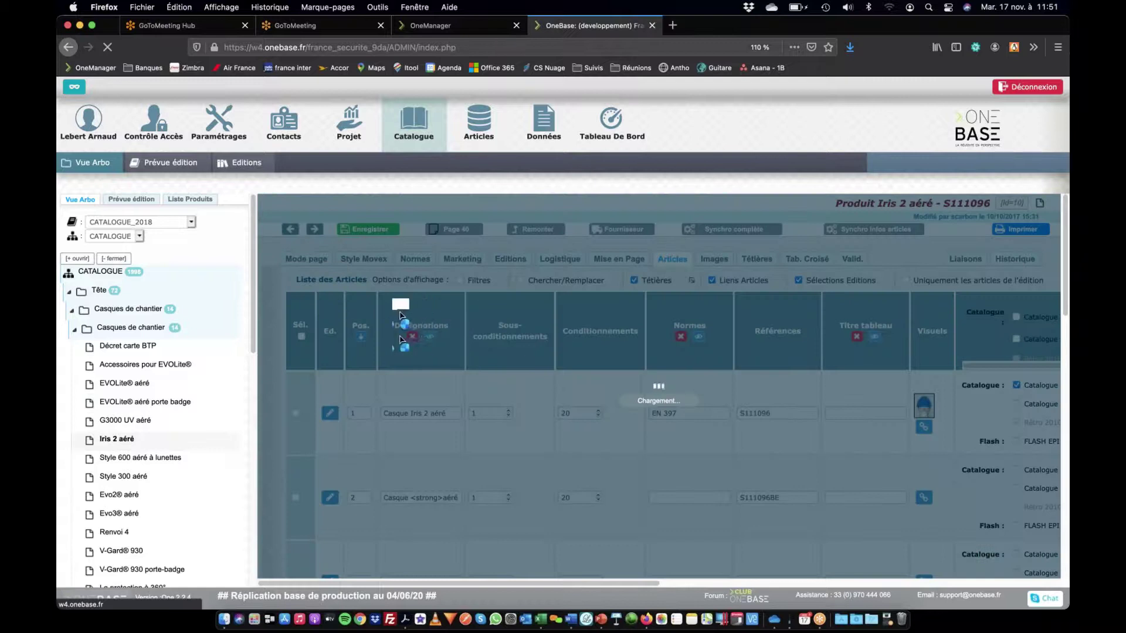
{"action": "scroll", "coordinate": [540, 339], "scroll_direction": "down", "scroll_amount": 15}
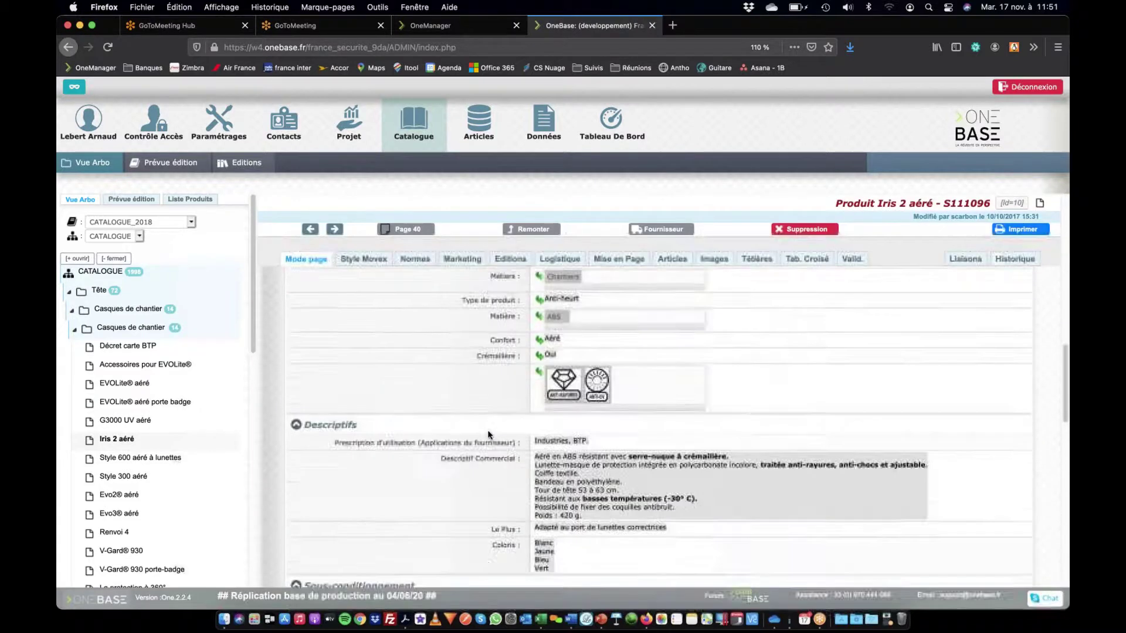
{"action": "scroll", "coordinate": [476, 448], "scroll_direction": "down", "scroll_amount": 5}
{"action": "scroll", "coordinate": [476, 447], "scroll_direction": "up", "scroll_amount": 6}
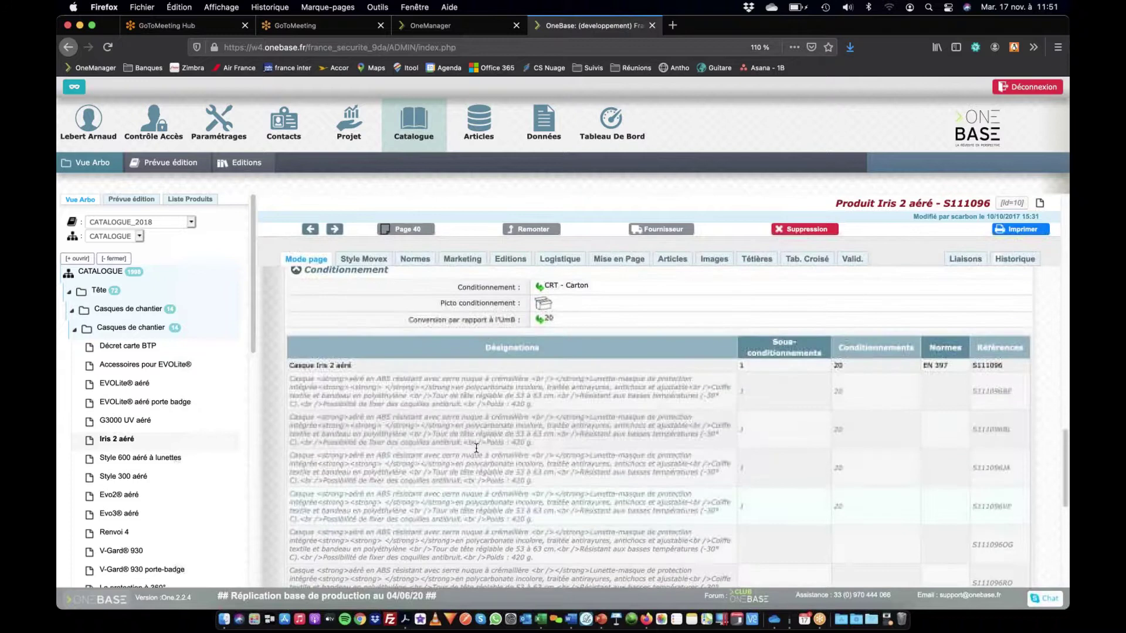
{"action": "scroll", "coordinate": [476, 446], "scroll_direction": "down", "scroll_amount": 3}
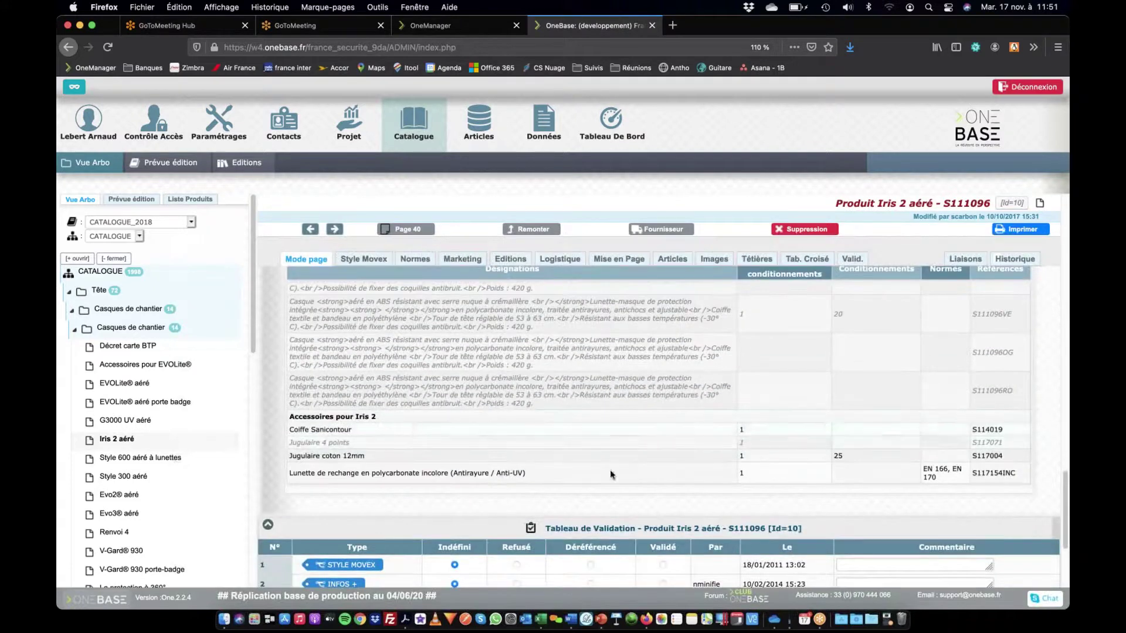
{"action": "scroll", "coordinate": [358, 475], "scroll_direction": "up", "scroll_amount": 1}
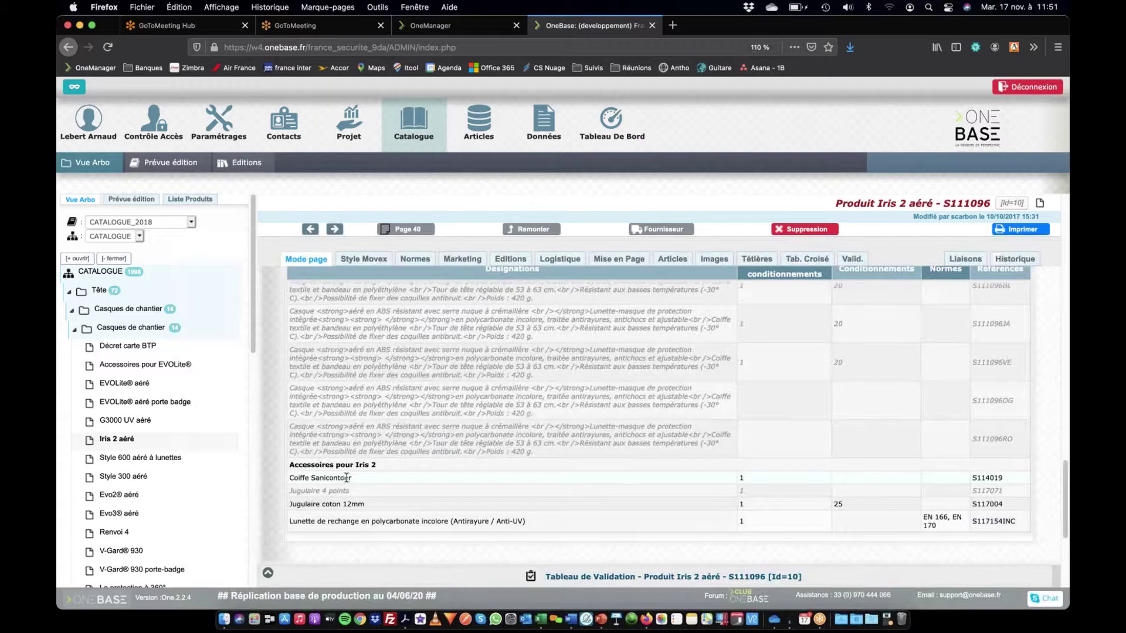
{"action": "scroll", "coordinate": [352, 475], "scroll_direction": "up", "scroll_amount": 5}
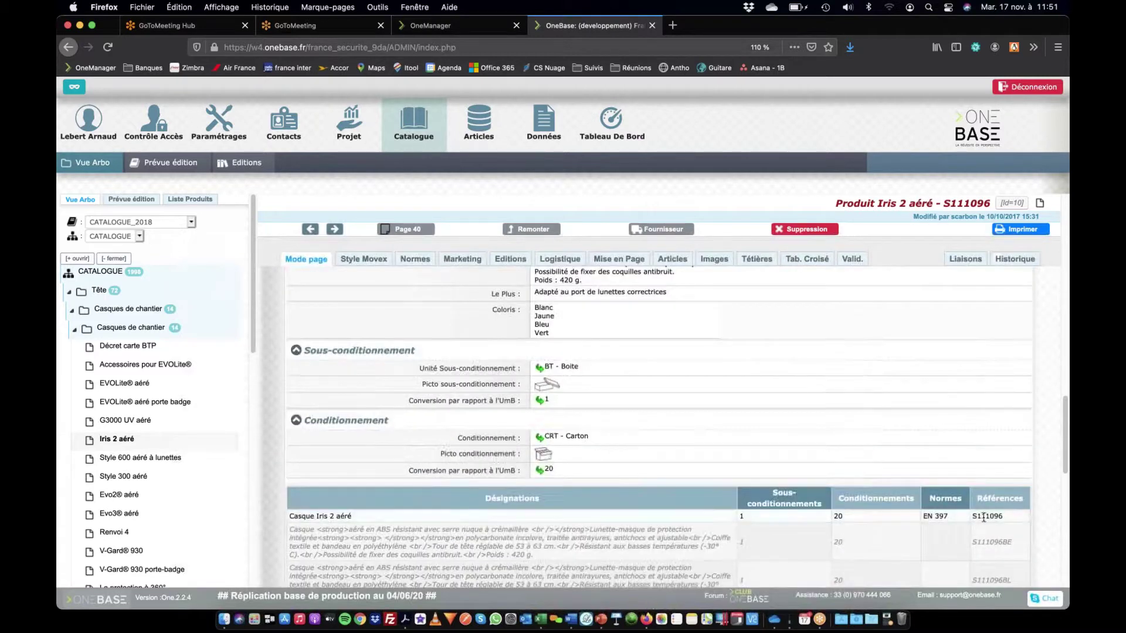
Step: Set the catalogue tree's display preferences to show only the working edition's information and apply the filter
{"action": "scroll", "coordinate": [181, 499], "scroll_direction": "down", "scroll_amount": 10}
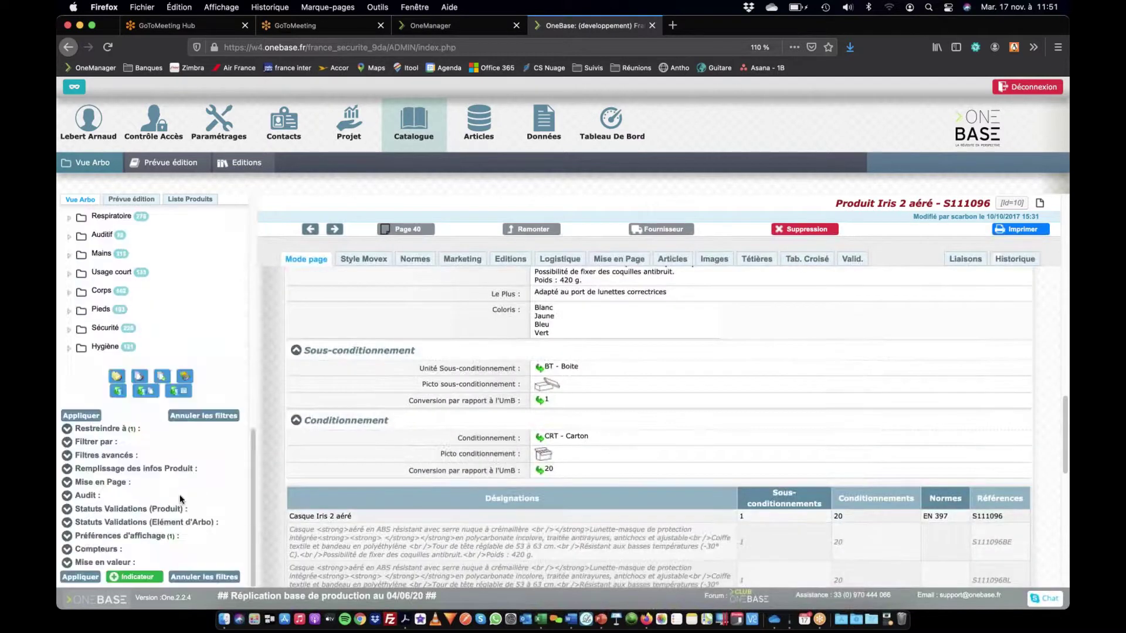
{"action": "left_click", "coordinate": [66, 536]}
{"action": "scroll", "coordinate": [67, 528], "scroll_direction": "down", "scroll_amount": 1}
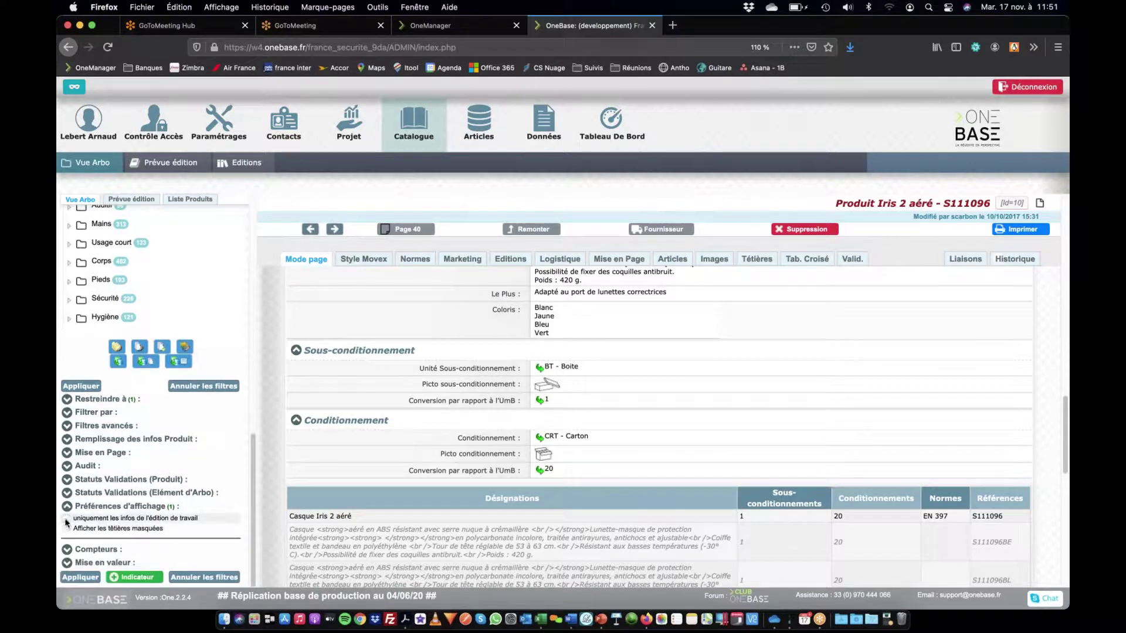
{"action": "left_click", "coordinate": [81, 577]}
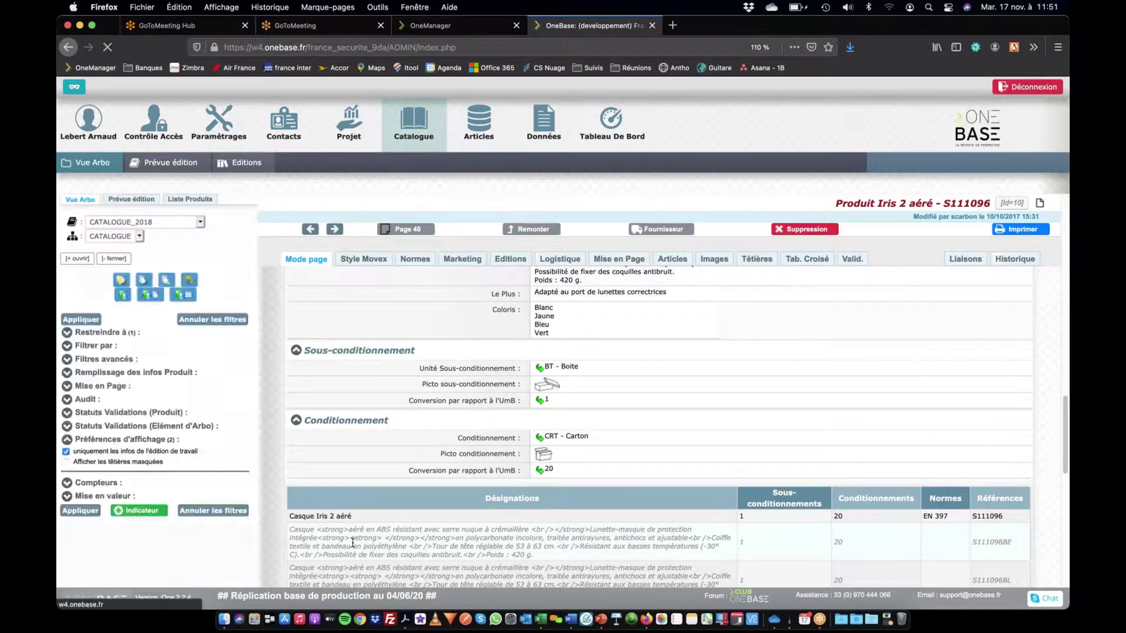
Step: Reload the Iris 2 aéré sheet in page mode and check its articles table for the working edition
{"action": "left_click", "coordinate": [319, 262]}
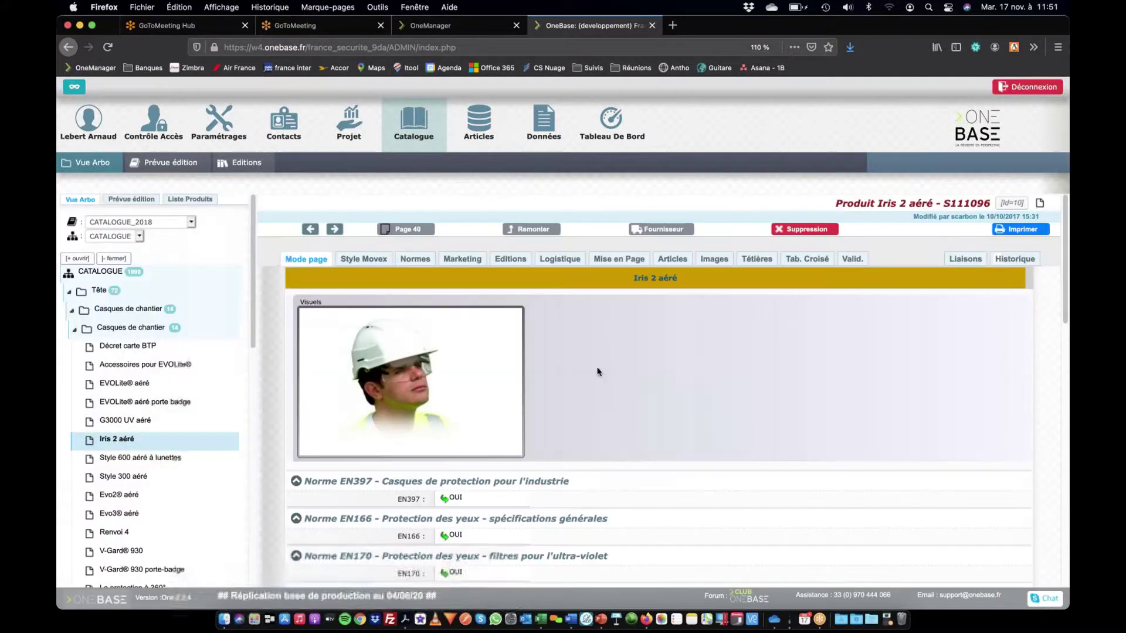
{"action": "scroll", "coordinate": [541, 448], "scroll_direction": "down", "scroll_amount": 10}
{"action": "scroll", "coordinate": [410, 457], "scroll_direction": "up", "scroll_amount": 5}
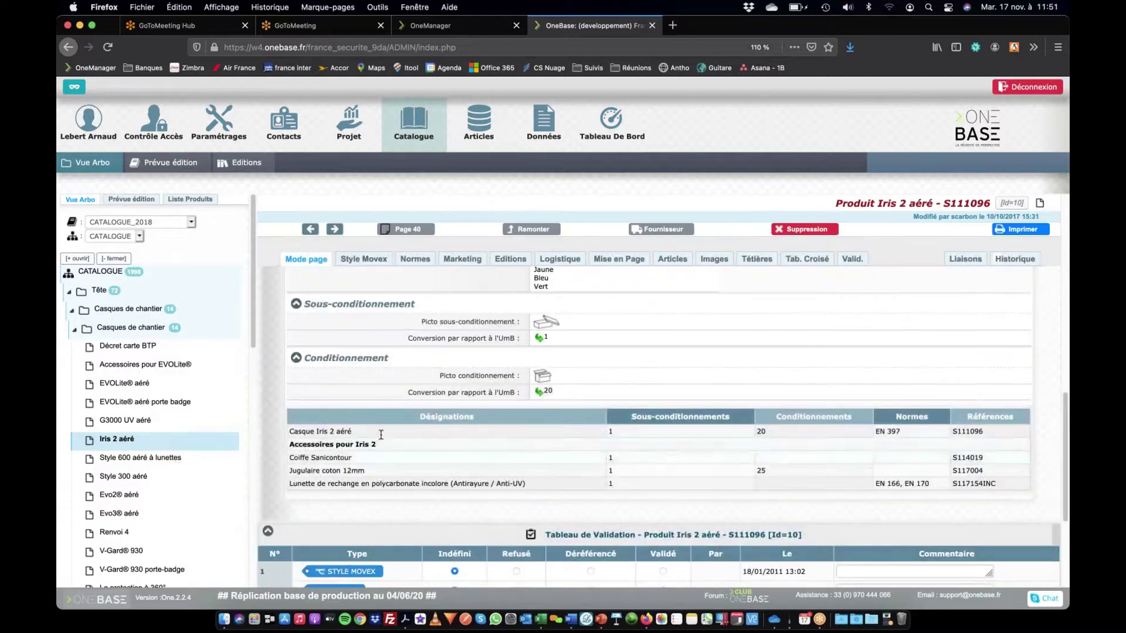
{"action": "scroll", "coordinate": [531, 452], "scroll_direction": "up", "scroll_amount": 2}
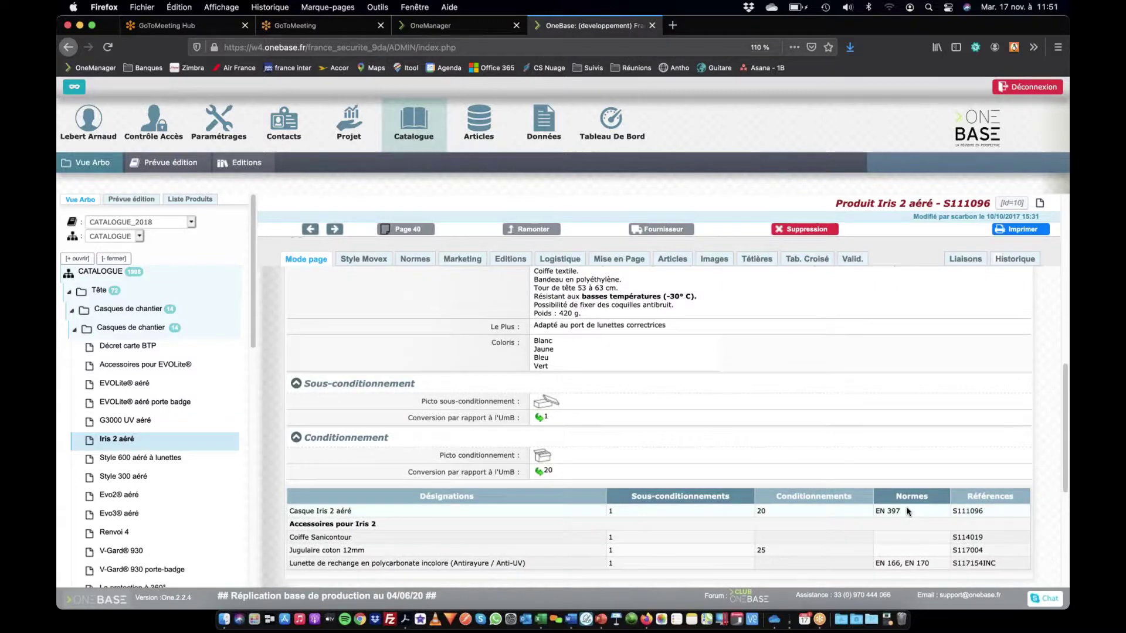
{"action": "scroll", "coordinate": [769, 445], "scroll_direction": "up", "scroll_amount": 10}
Step: Link the visual casque ADECCO-blanc_degrad.eps to article S111096 of Iris 2 aéré and save
{"action": "left_click", "coordinate": [673, 259]}
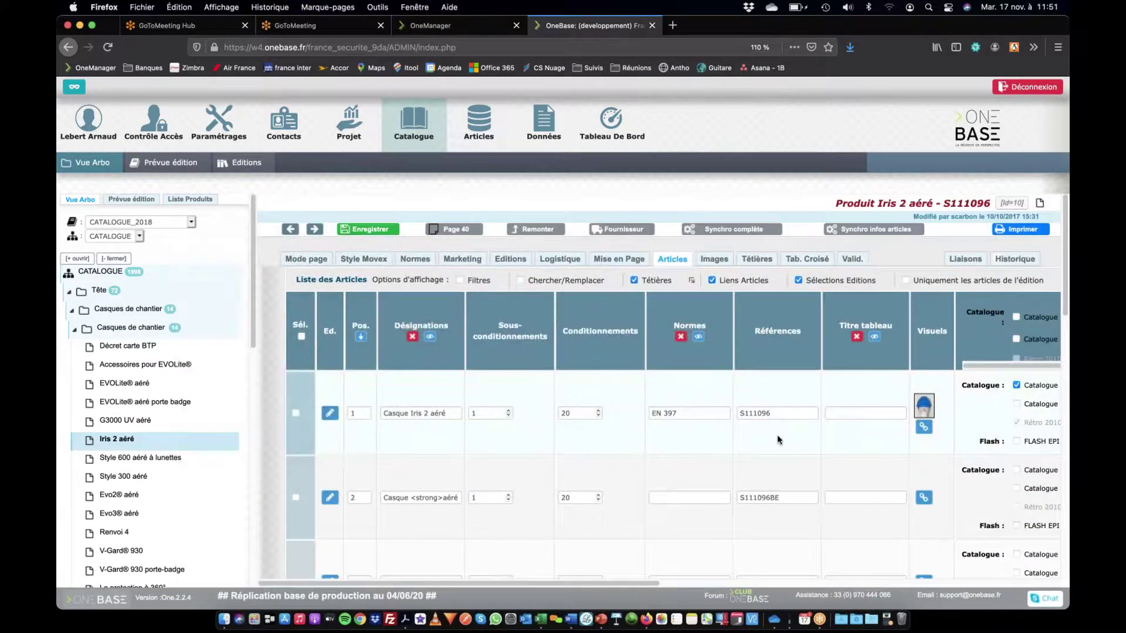
{"action": "left_click", "coordinate": [924, 428]}
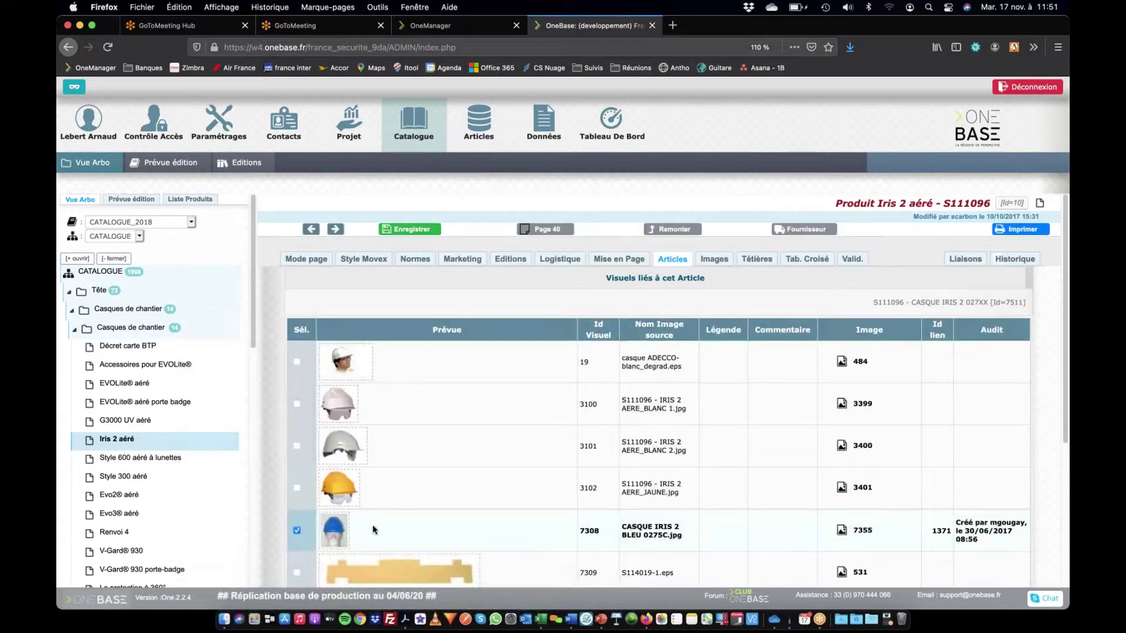
{"action": "left_click", "coordinate": [296, 360]}
{"action": "scroll", "coordinate": [675, 446], "scroll_direction": "down", "scroll_amount": 5}
{"action": "left_click", "coordinate": [992, 565]}
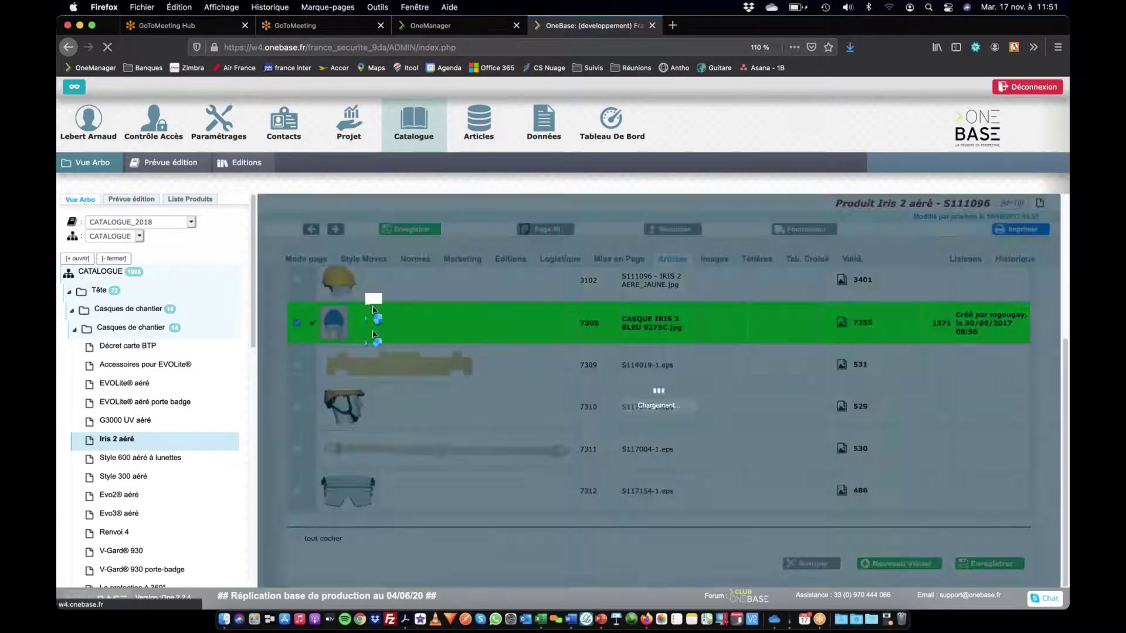
Step: Examine the Iris 2 aéré sheet in page mode, comparing the link markers on its main visual and on article S111096
{"action": "left_click", "coordinate": [308, 260]}
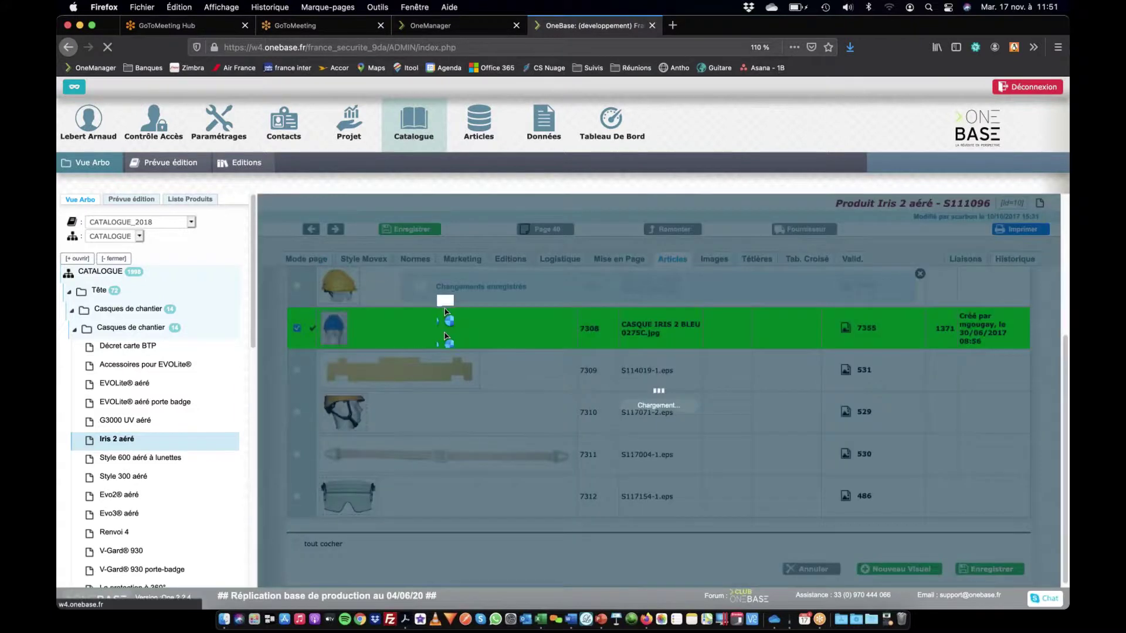
{"action": "scroll", "coordinate": [432, 429], "scroll_direction": "down", "scroll_amount": 3}
{"action": "scroll", "coordinate": [431, 430], "scroll_direction": "down", "scroll_amount": 10}
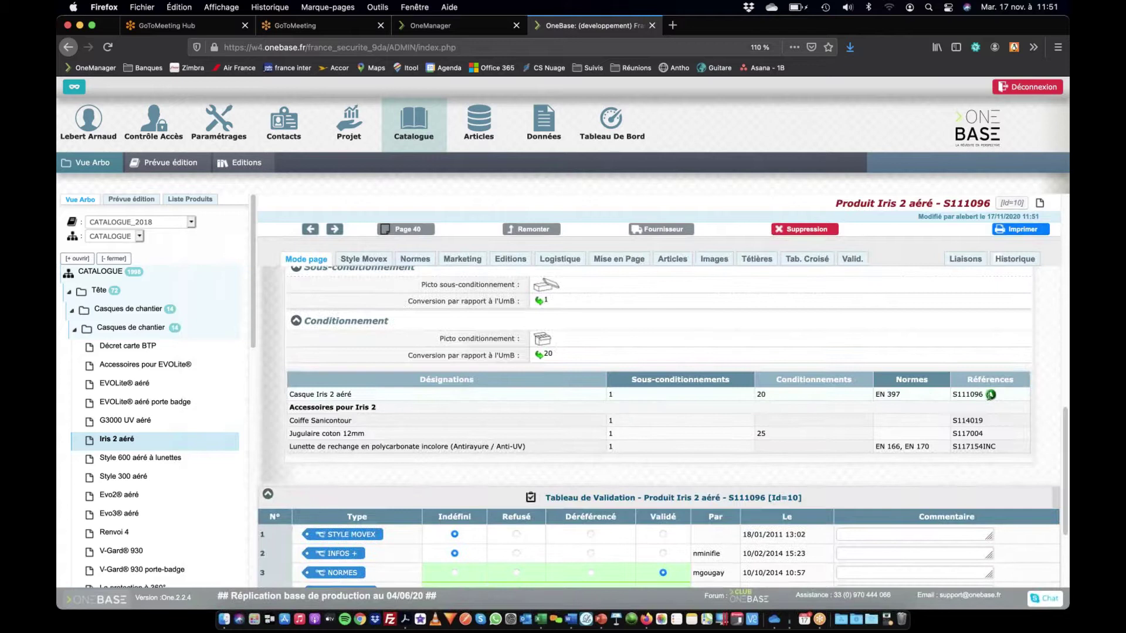
{"action": "scroll", "coordinate": [502, 306], "scroll_direction": "up", "scroll_amount": 8}
{"action": "scroll", "coordinate": [502, 306], "scroll_direction": "up", "scroll_amount": 2}
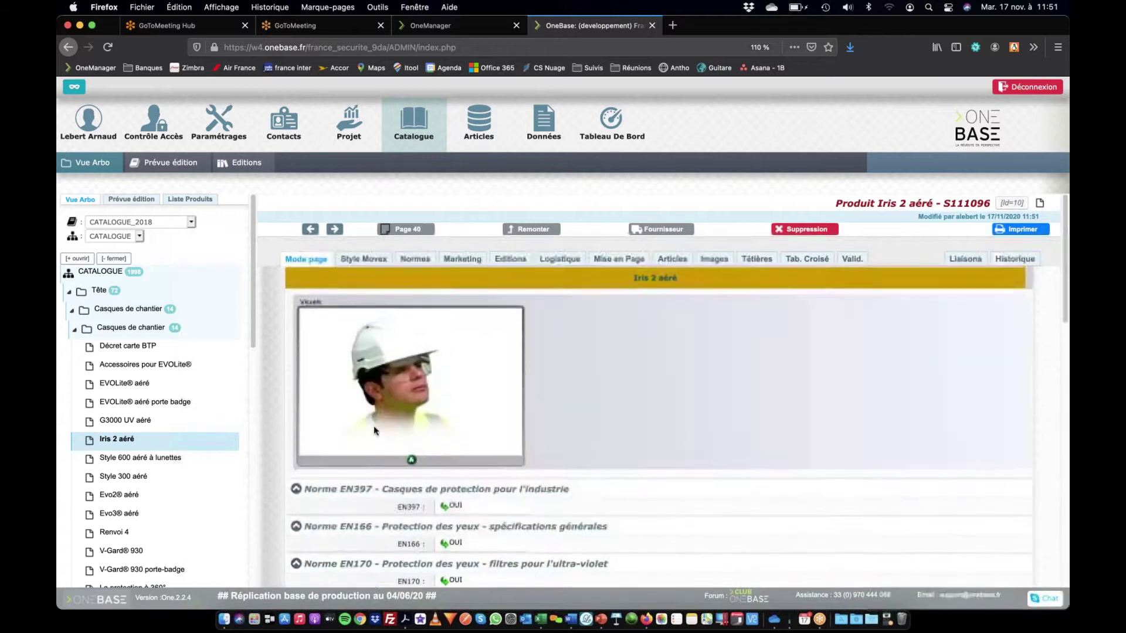
{"action": "scroll", "coordinate": [754, 380], "scroll_direction": "down", "scroll_amount": 5}
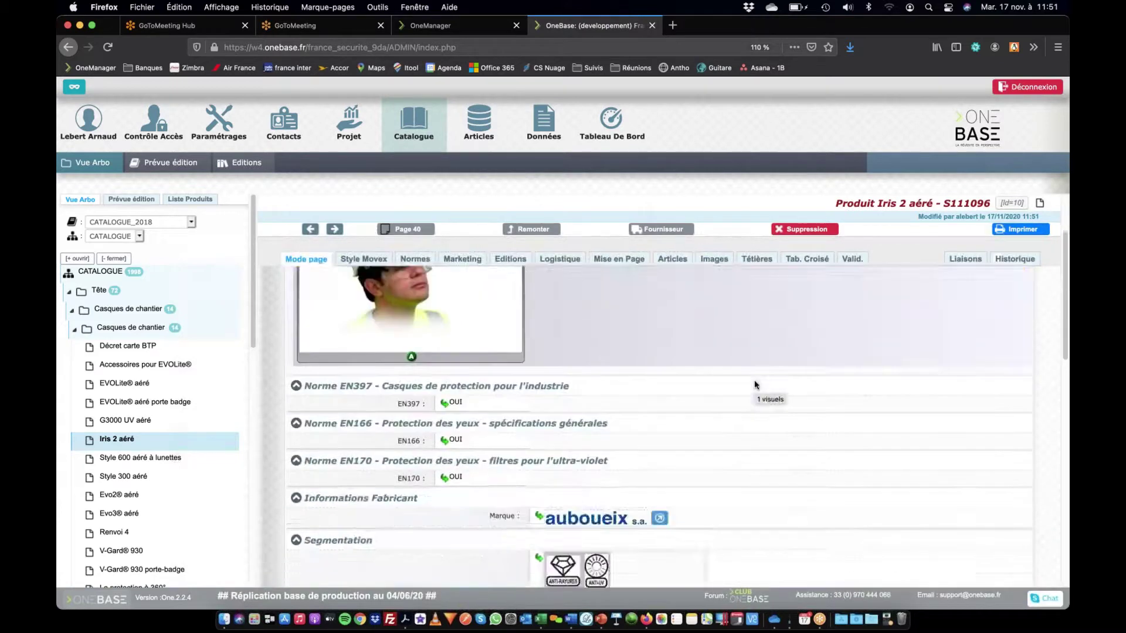
{"action": "scroll", "coordinate": [754, 380], "scroll_direction": "up", "scroll_amount": 2}
{"action": "scroll", "coordinate": [754, 380], "scroll_direction": "up", "scroll_amount": 2}
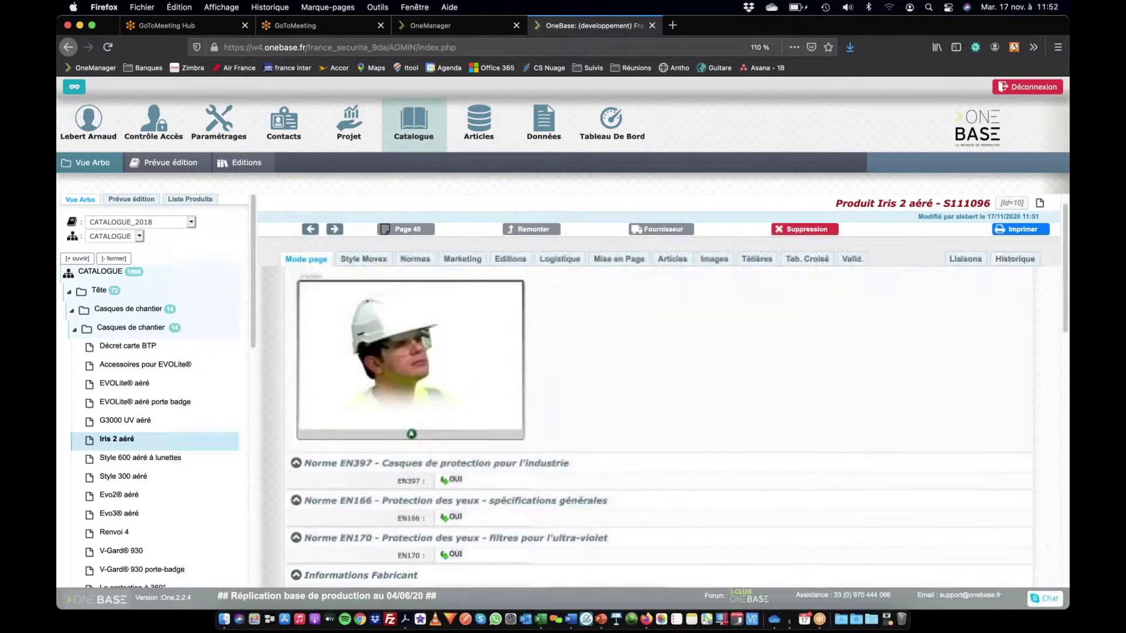
{"action": "scroll", "coordinate": [846, 453], "scroll_direction": "down", "scroll_amount": 6}
{"action": "scroll", "coordinate": [1006, 569], "scroll_direction": "down", "scroll_amount": 4}
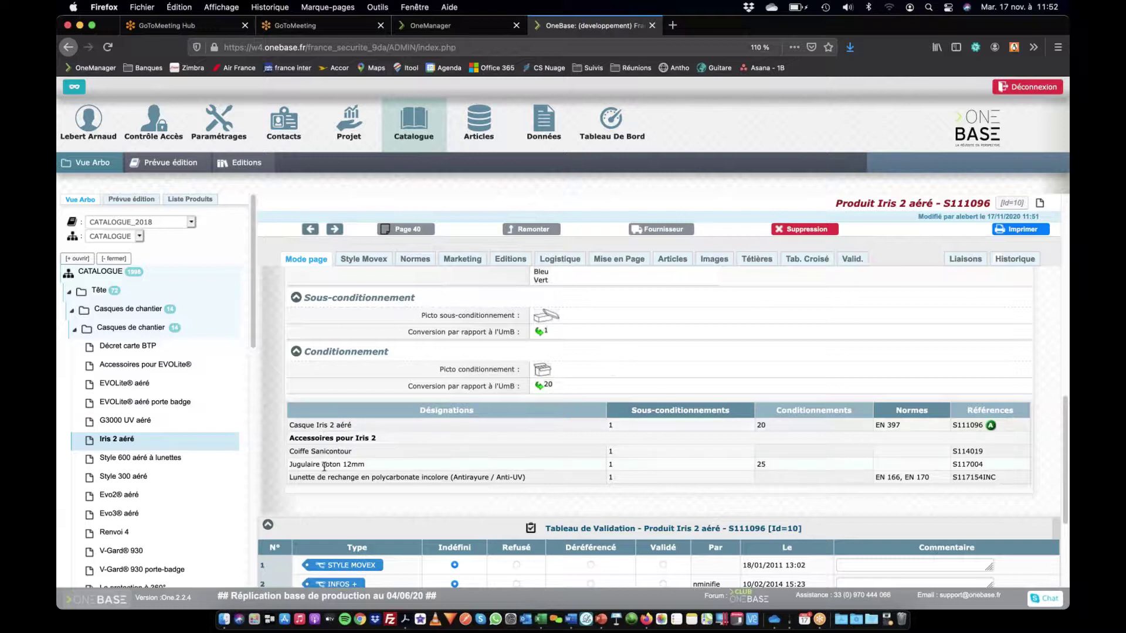
{"action": "scroll", "coordinate": [375, 410], "scroll_direction": "up", "scroll_amount": 10}
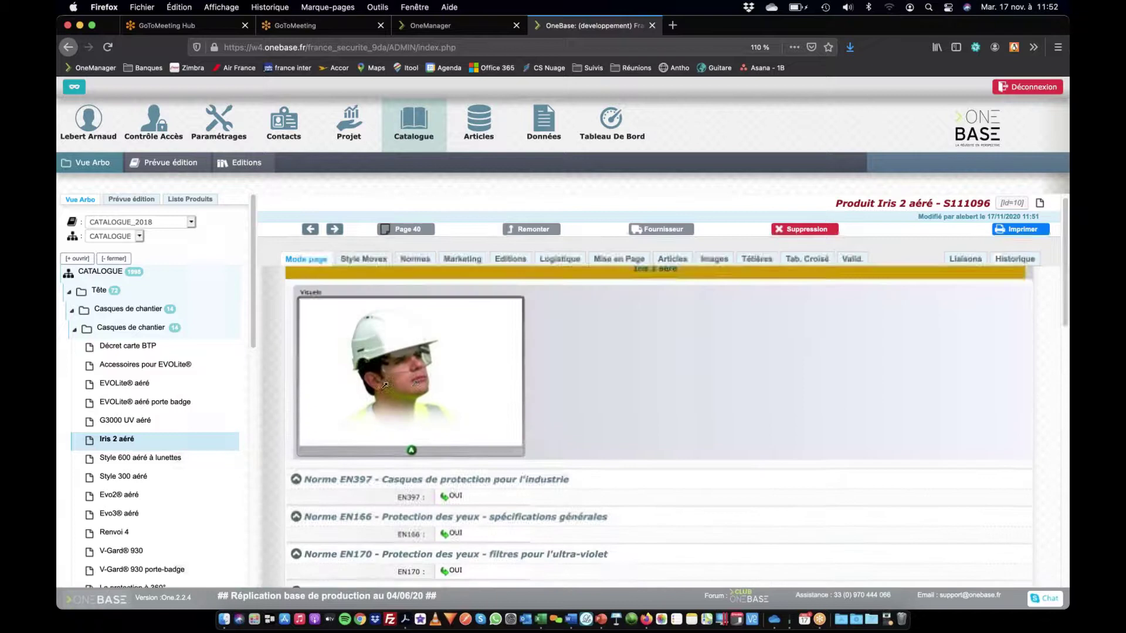
{"action": "scroll", "coordinate": [726, 403], "scroll_direction": "down", "scroll_amount": 6}
{"action": "scroll", "coordinate": [758, 432], "scroll_direction": "down", "scroll_amount": 5}
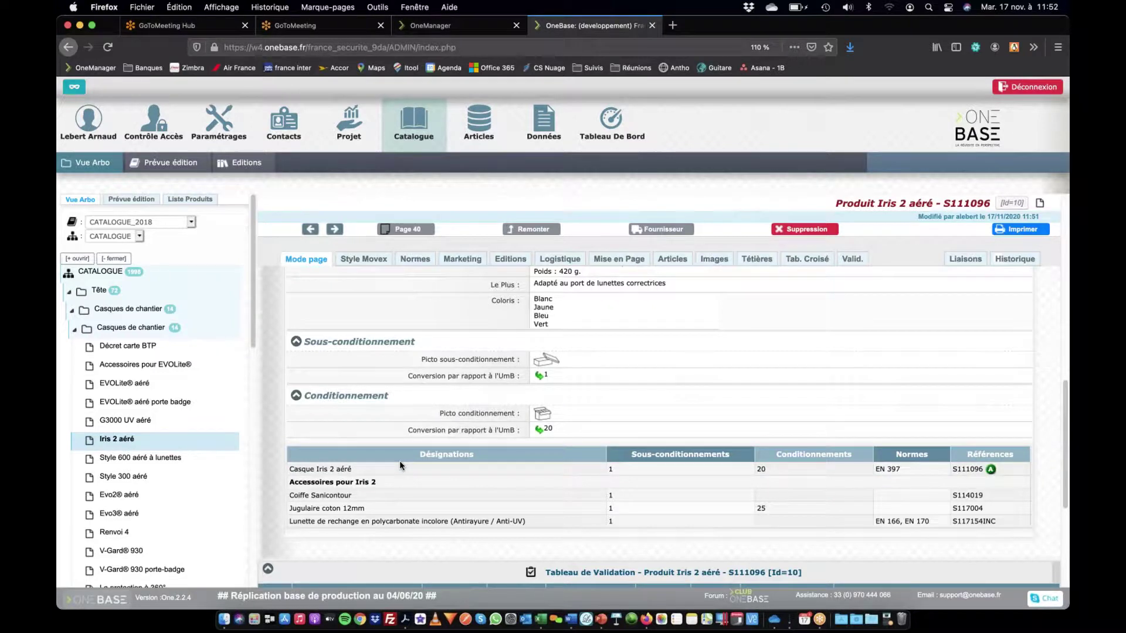
{"action": "scroll", "coordinate": [399, 460], "scroll_direction": "up", "scroll_amount": 8}
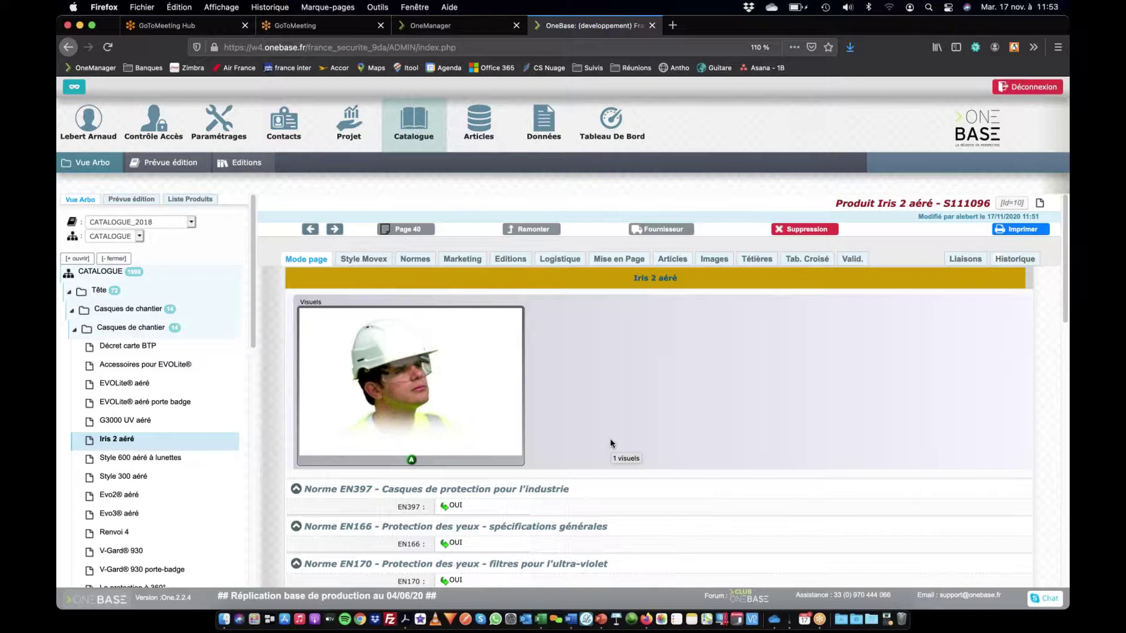
{"action": "scroll", "coordinate": [566, 388], "scroll_direction": "down", "scroll_amount": 4}
{"action": "scroll", "coordinate": [566, 388], "scroll_direction": "down", "scroll_amount": 10}
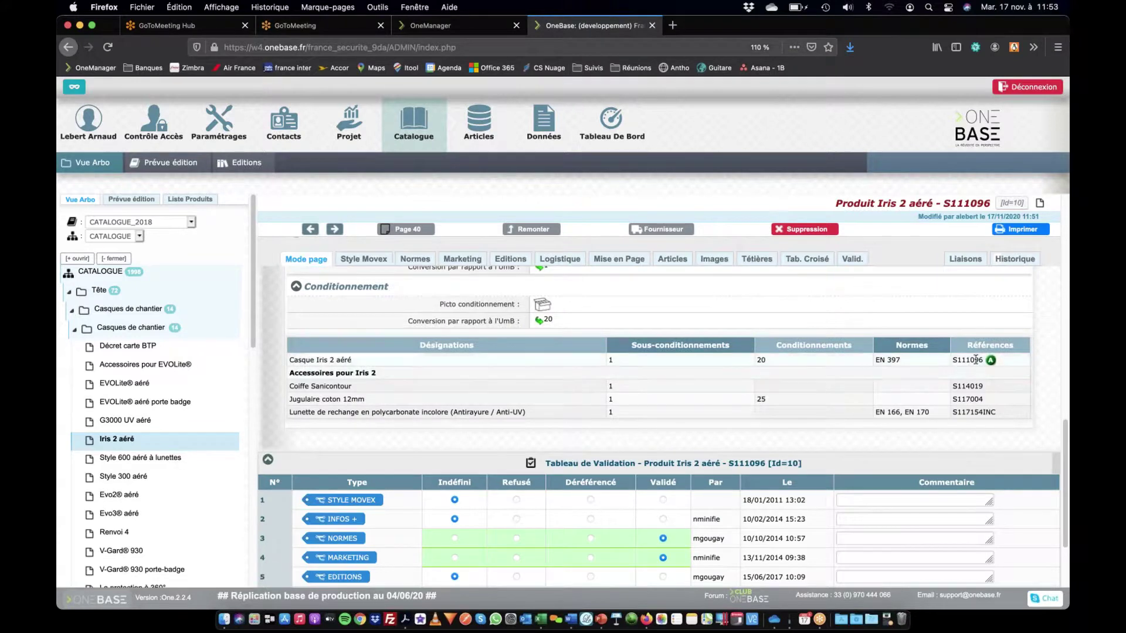
{"action": "scroll", "coordinate": [586, 327], "scroll_direction": "up", "scroll_amount": 14}
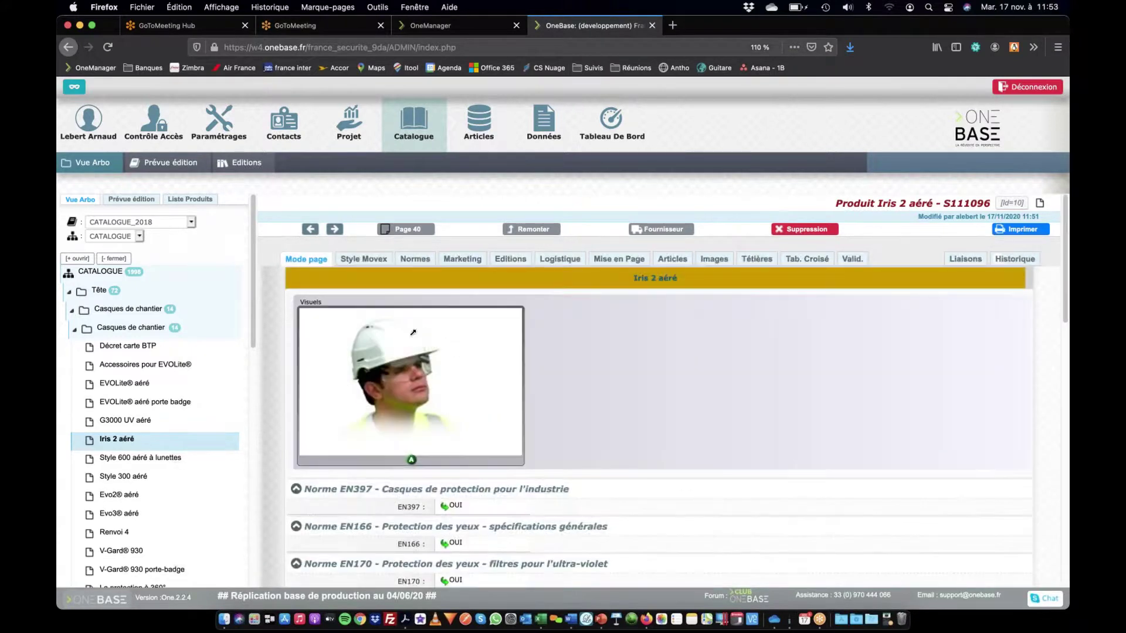
{"action": "scroll", "coordinate": [447, 363], "scroll_direction": "down", "scroll_amount": 12}
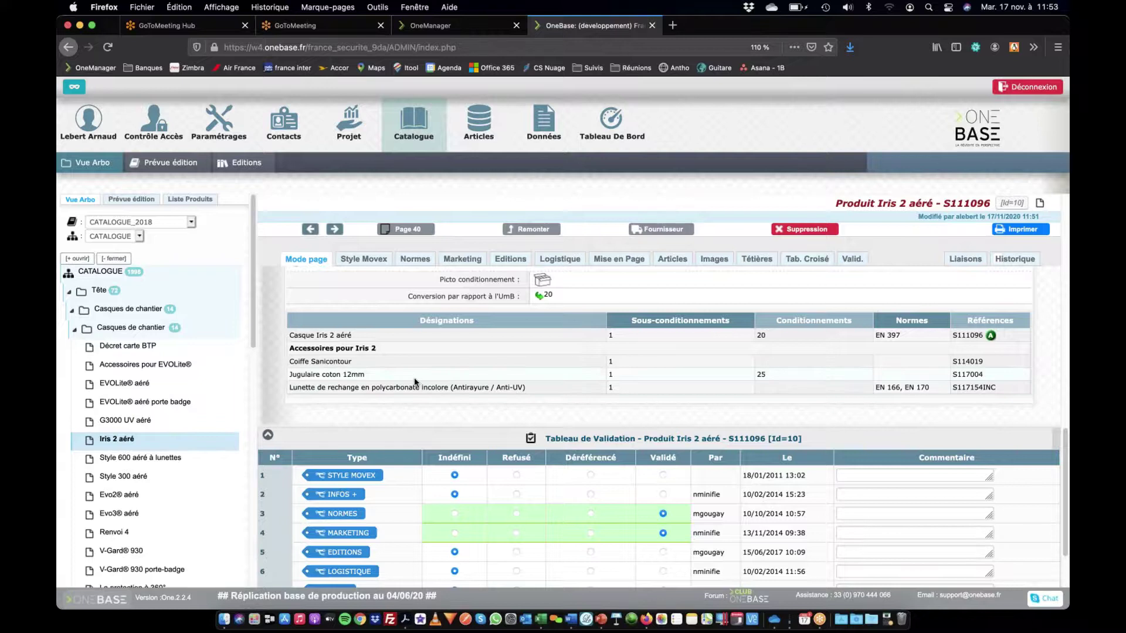
{"action": "scroll", "coordinate": [414, 380], "scroll_direction": "up", "scroll_amount": 8}
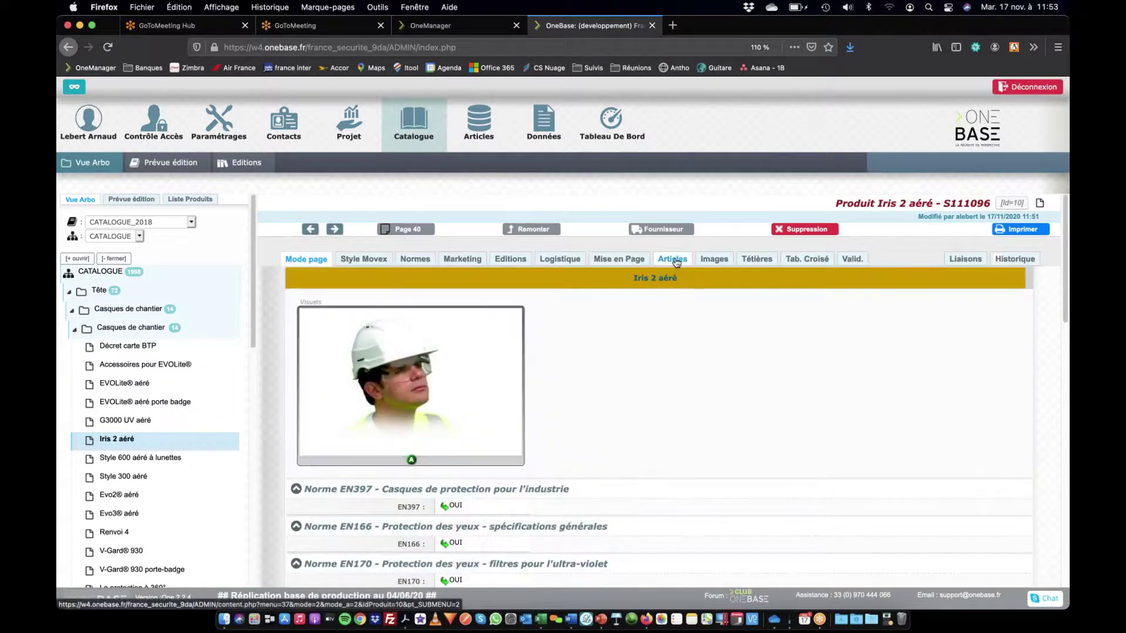
Step: Find the chin-strap visual S117071-2.eps in the Iris 2 aéré image list and view the articles linked to it
{"action": "left_click", "coordinate": [724, 260]}
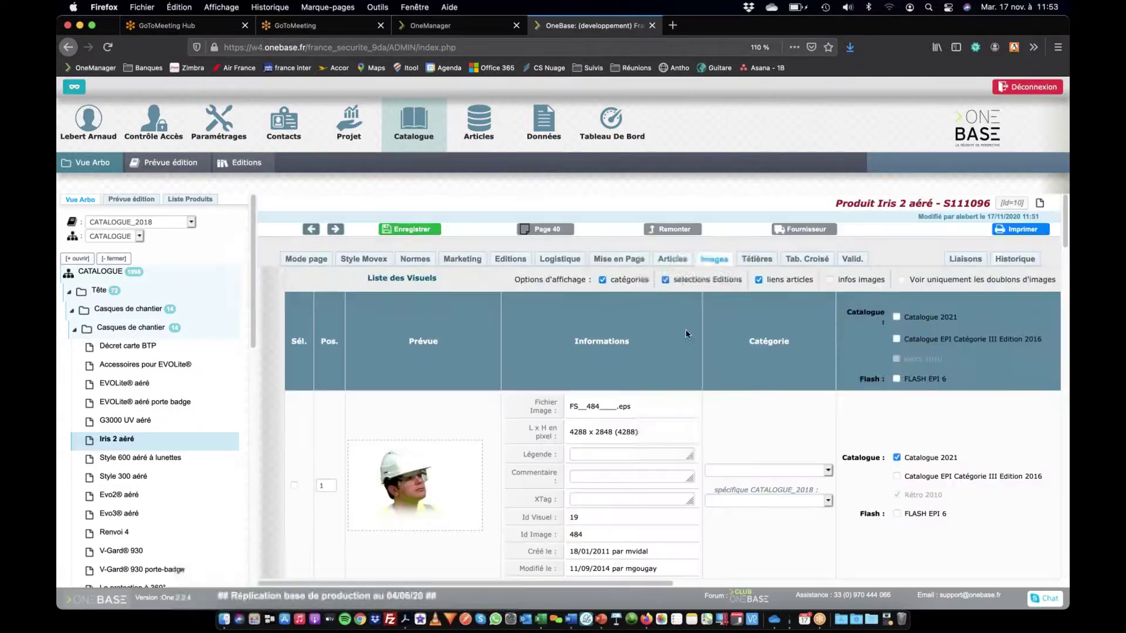
{"action": "scroll", "coordinate": [614, 390], "scroll_direction": "down", "scroll_amount": 3}
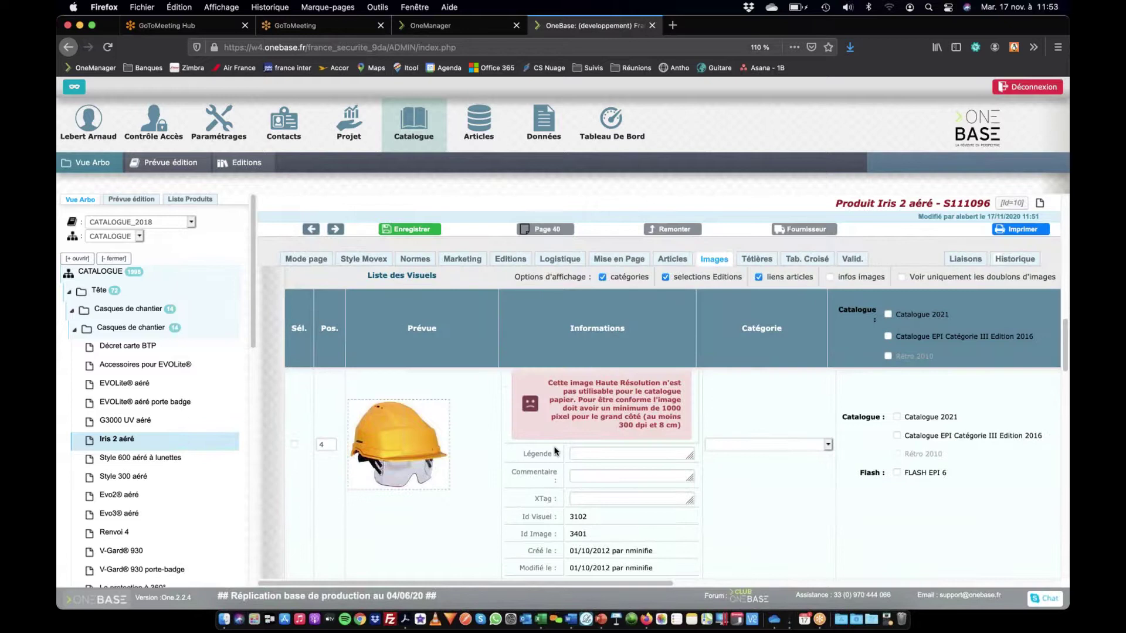
{"action": "scroll", "coordinate": [555, 451], "scroll_direction": "down", "scroll_amount": 3}
{"action": "scroll", "coordinate": [555, 447], "scroll_direction": "down", "scroll_amount": 10}
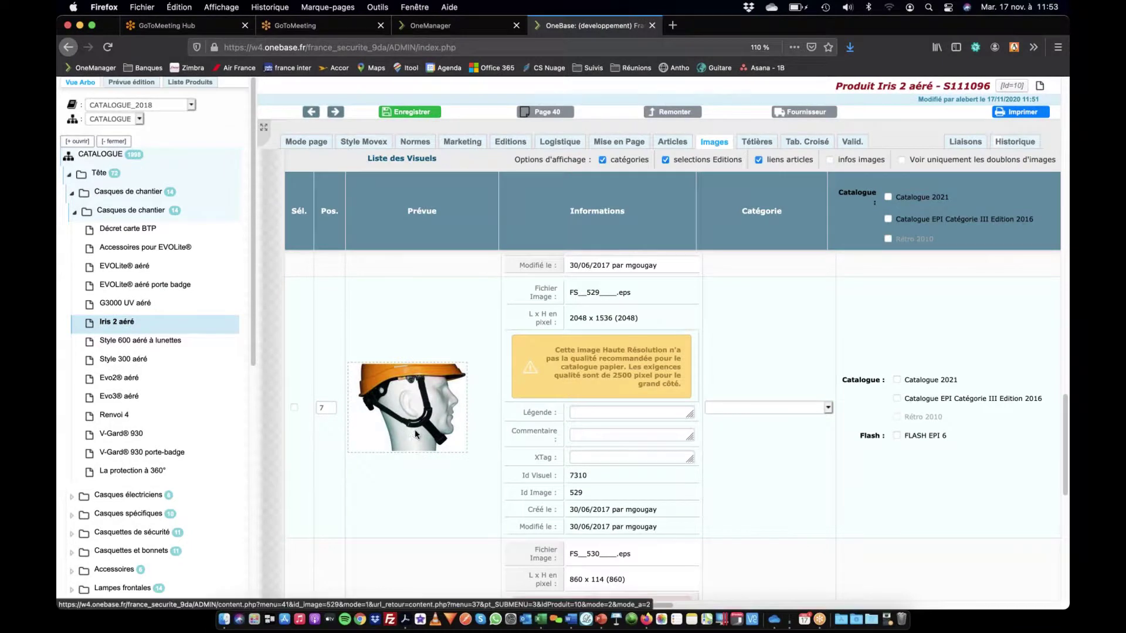
{"action": "scroll", "coordinate": [414, 434], "scroll_direction": "right", "scroll_amount": 10}
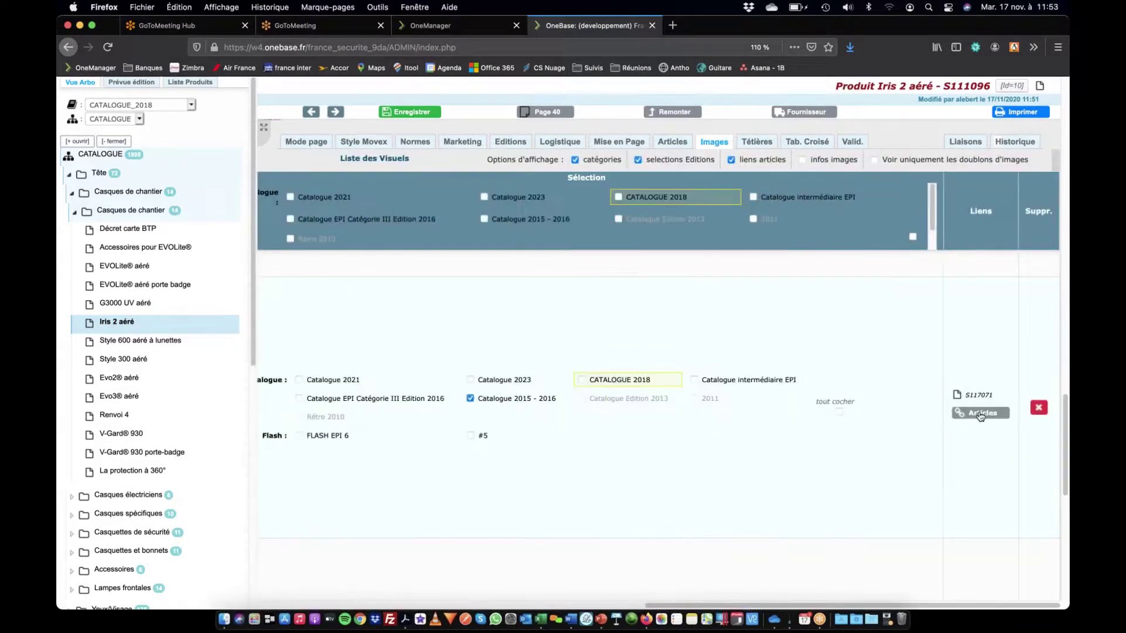
{"action": "left_click", "coordinate": [980, 414]}
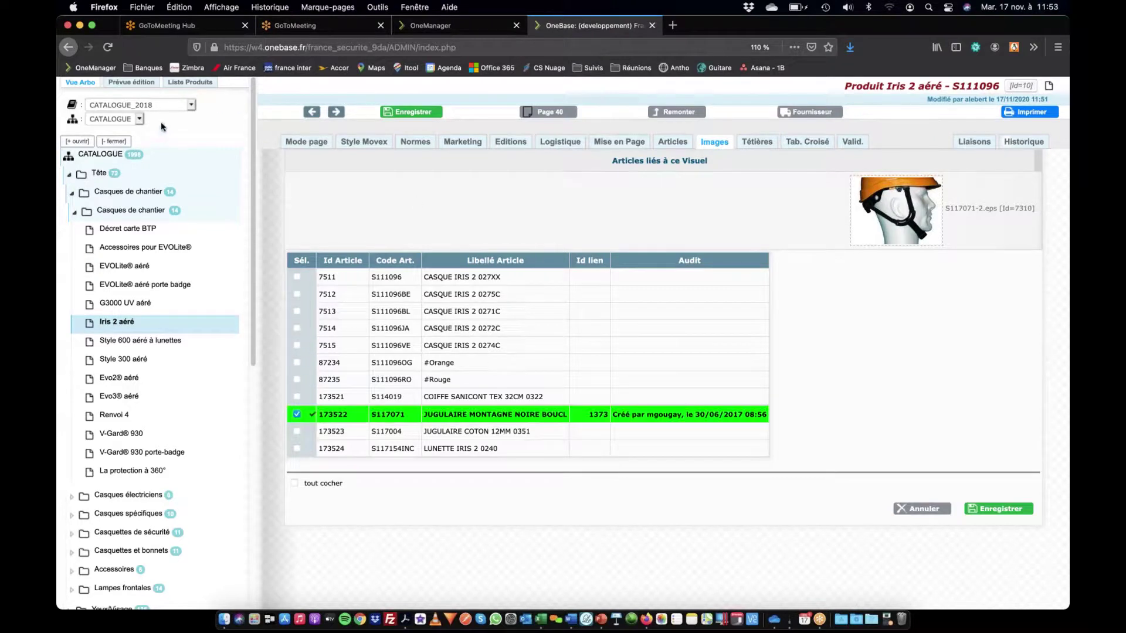
{"action": "mouse_move", "coordinate": [163, 125]}
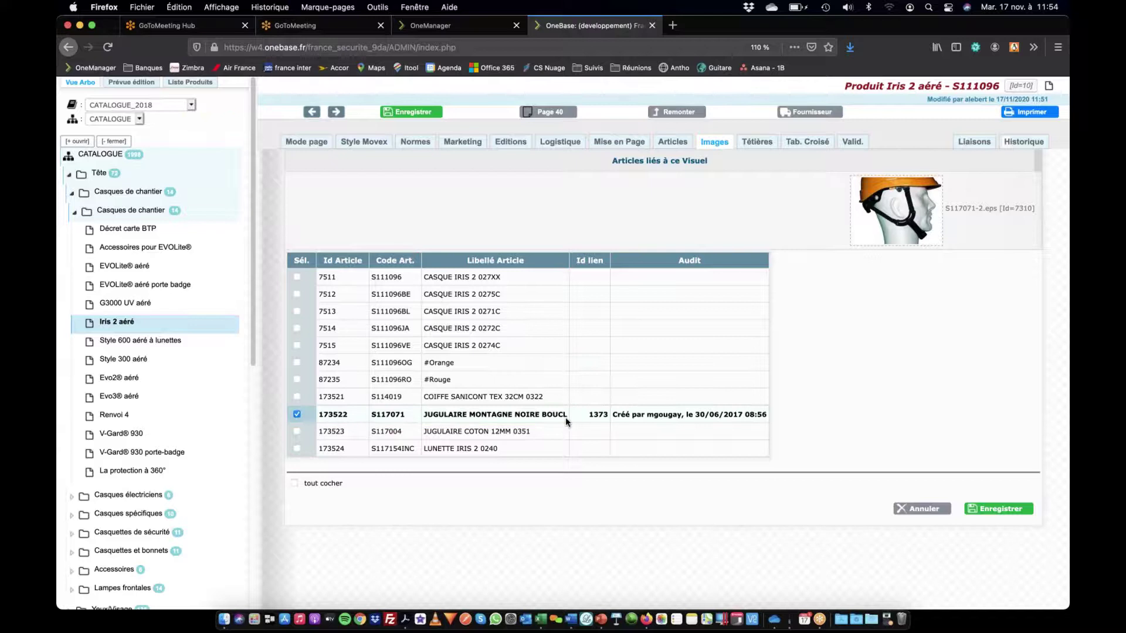
Step: Review the edition selections and linked article of the chin-strap visual in the Iris 2 aéré image list
{"action": "left_click", "coordinate": [726, 143]}
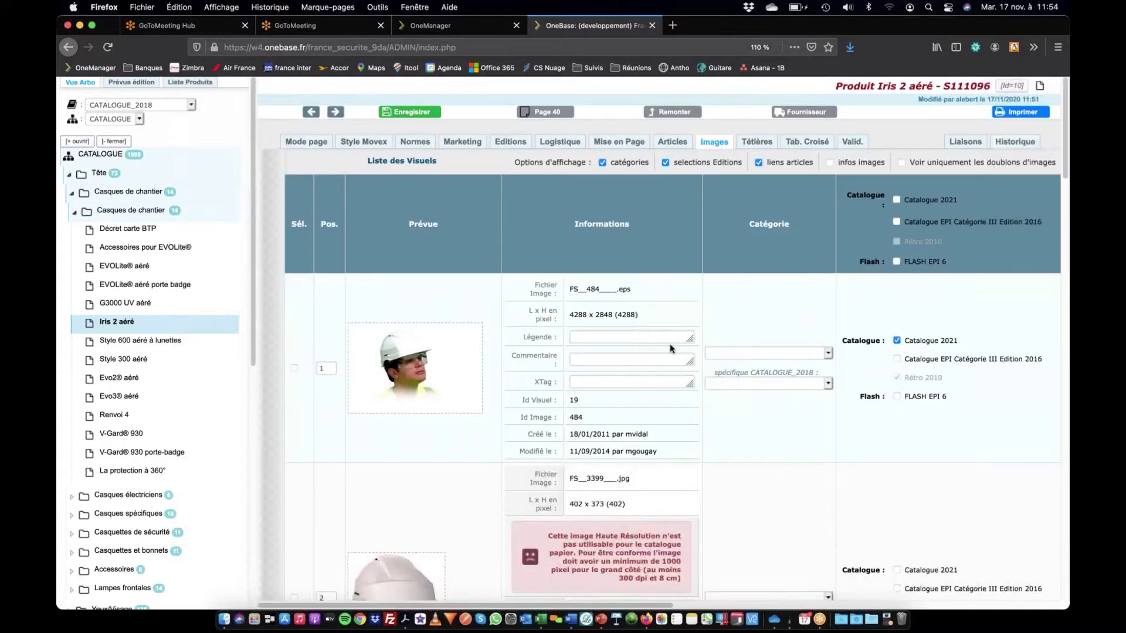
{"action": "scroll", "coordinate": [669, 343], "scroll_direction": "down", "scroll_amount": 20}
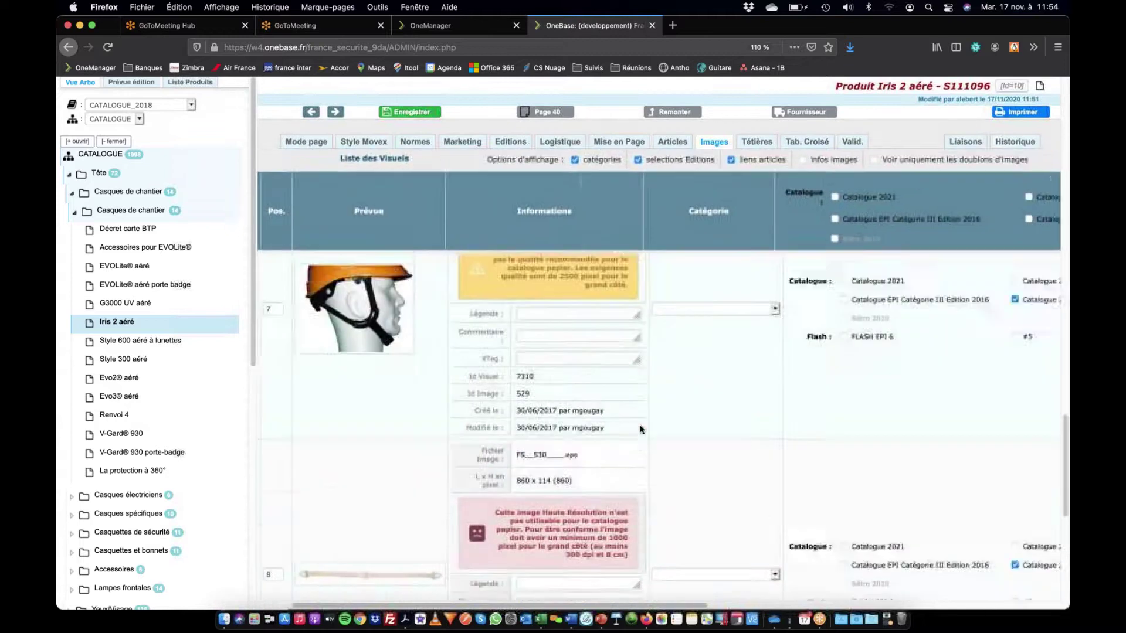
{"action": "scroll", "coordinate": [641, 430], "scroll_direction": "right", "scroll_amount": 10}
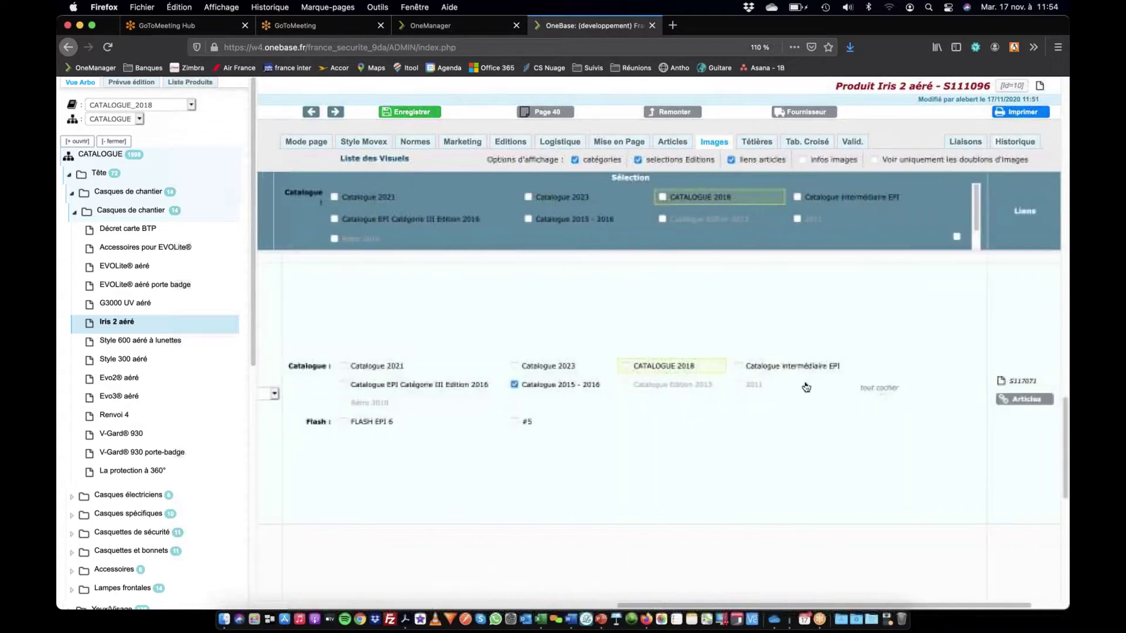
{"action": "scroll", "coordinate": [528, 376], "scroll_direction": "left", "scroll_amount": 12}
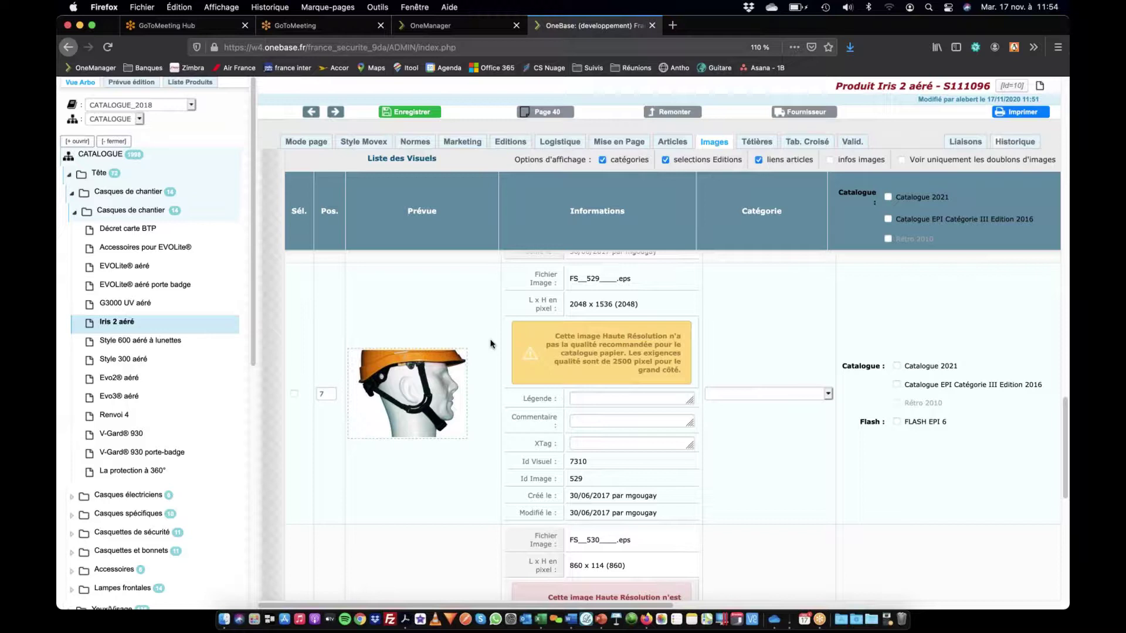
Step: Show the Iris 2 aéré sheet in page mode and restore the application's header and main navigation
{"action": "left_click", "coordinate": [316, 148]}
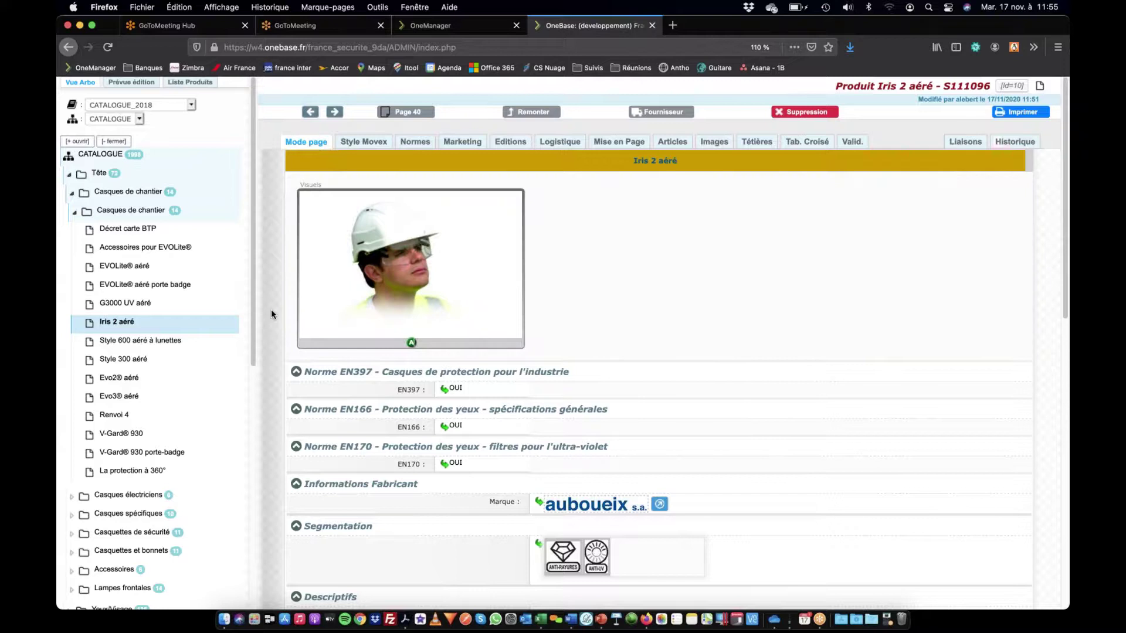
{"action": "left_click", "coordinate": [271, 309]}
{"action": "key", "text": "Escape"}
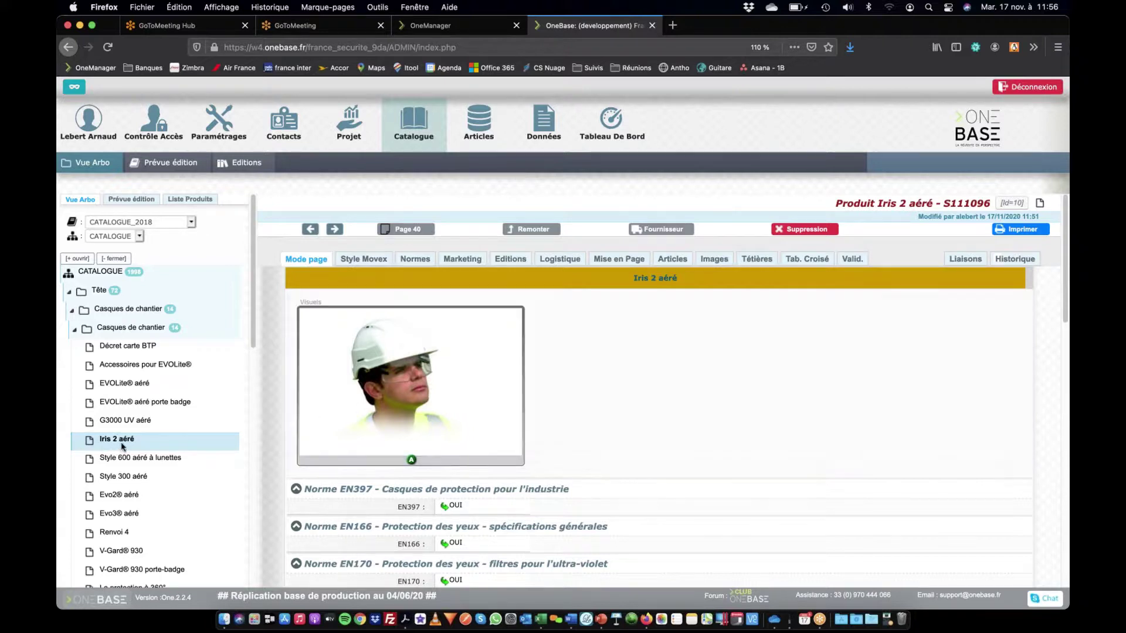
Step: Add one empty article row at the end of the Iris 2 aéré articles list
{"action": "left_click", "coordinate": [678, 261]}
{"action": "scroll", "coordinate": [688, 547], "scroll_direction": "down", "scroll_amount": 5}
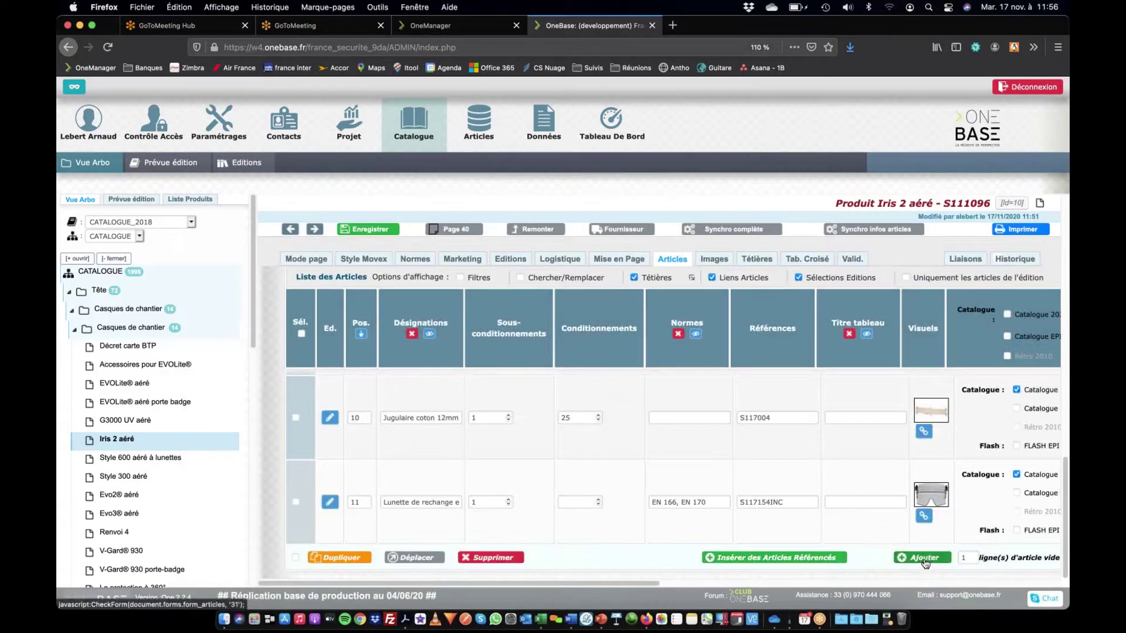
{"action": "left_click", "coordinate": [924, 558]}
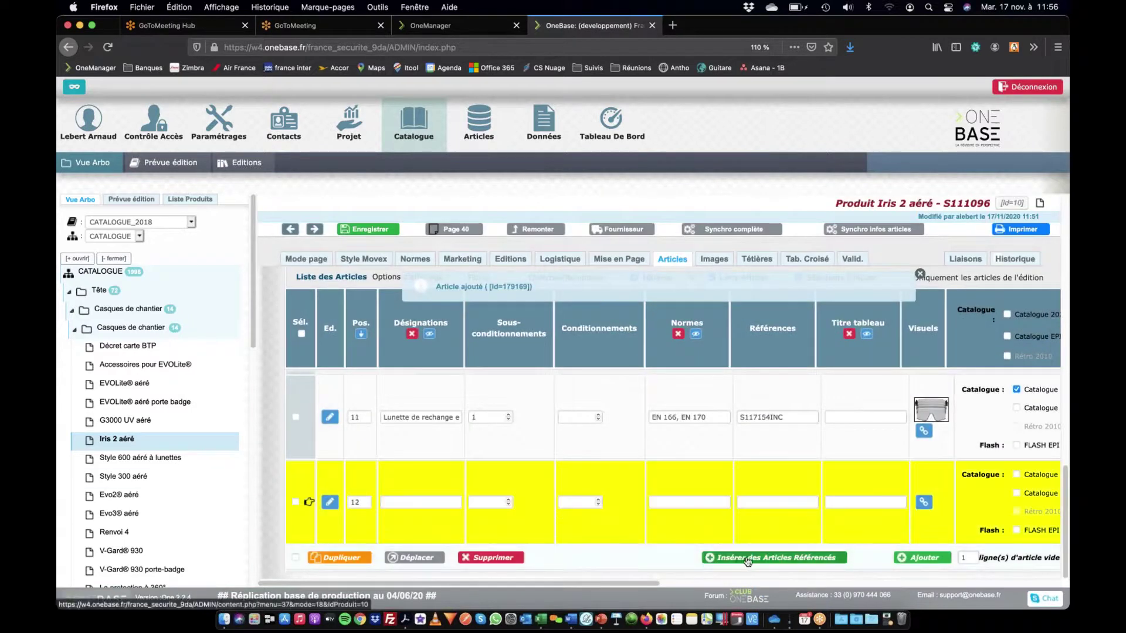
Step: Insert the referenced article S541045 BIDON ROND 7.5L into Iris 2 aéré using the filtered selection screen
{"action": "left_click", "coordinate": [753, 559]}
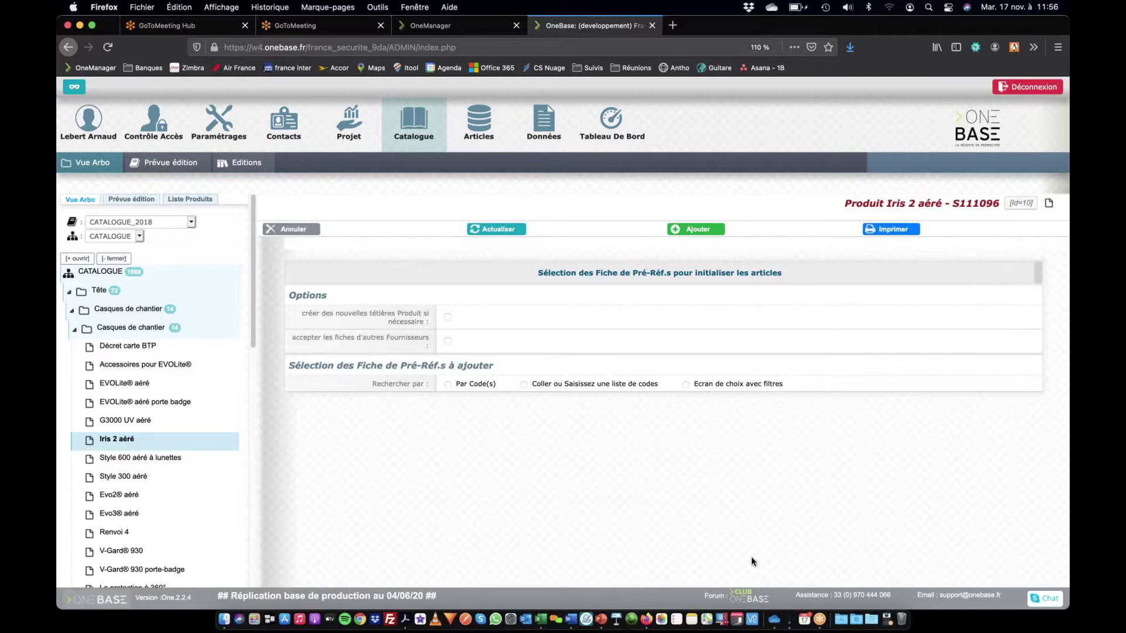
{"action": "left_click", "coordinate": [686, 386]}
{"action": "scroll", "coordinate": [690, 422], "scroll_direction": "down", "scroll_amount": 2}
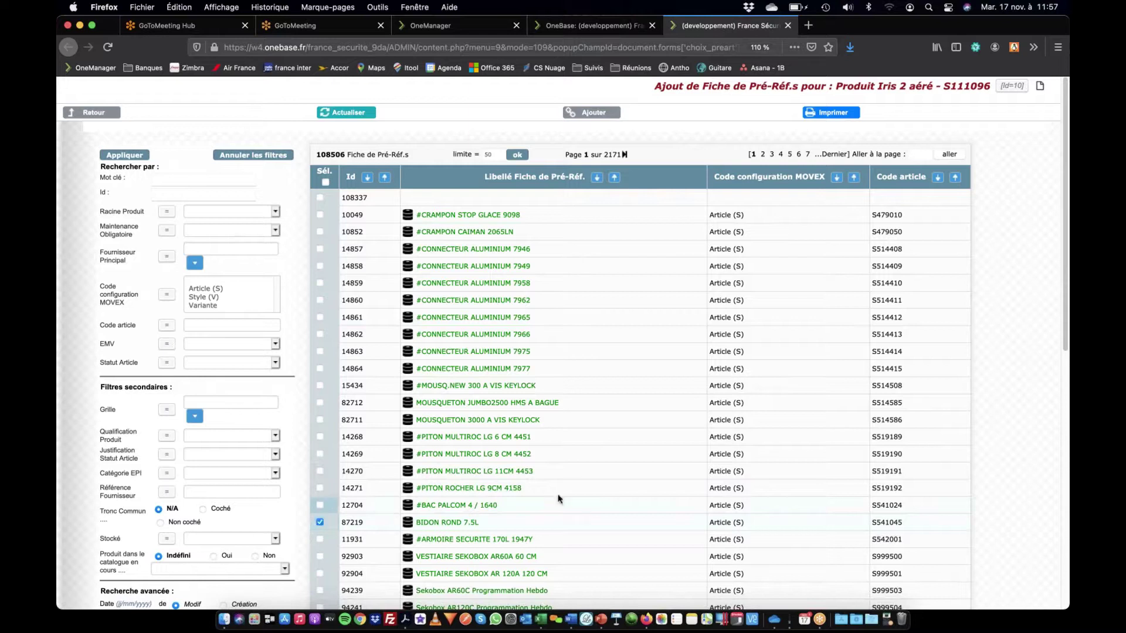
{"action": "scroll", "coordinate": [559, 493], "scroll_direction": "down", "scroll_amount": 8}
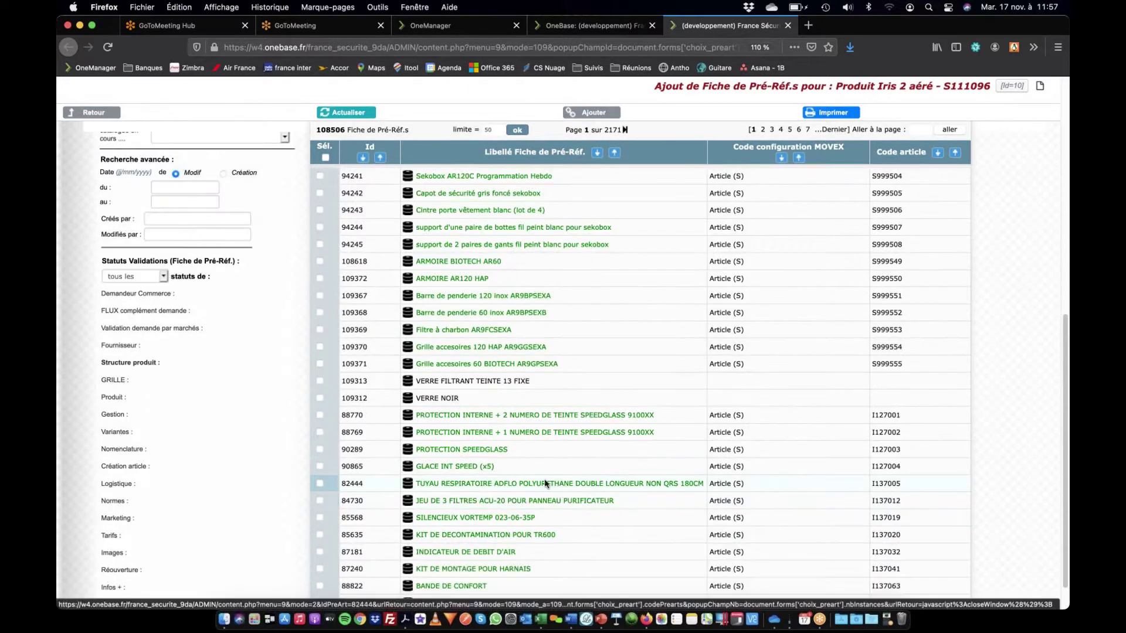
{"action": "left_click", "coordinate": [610, 114]}
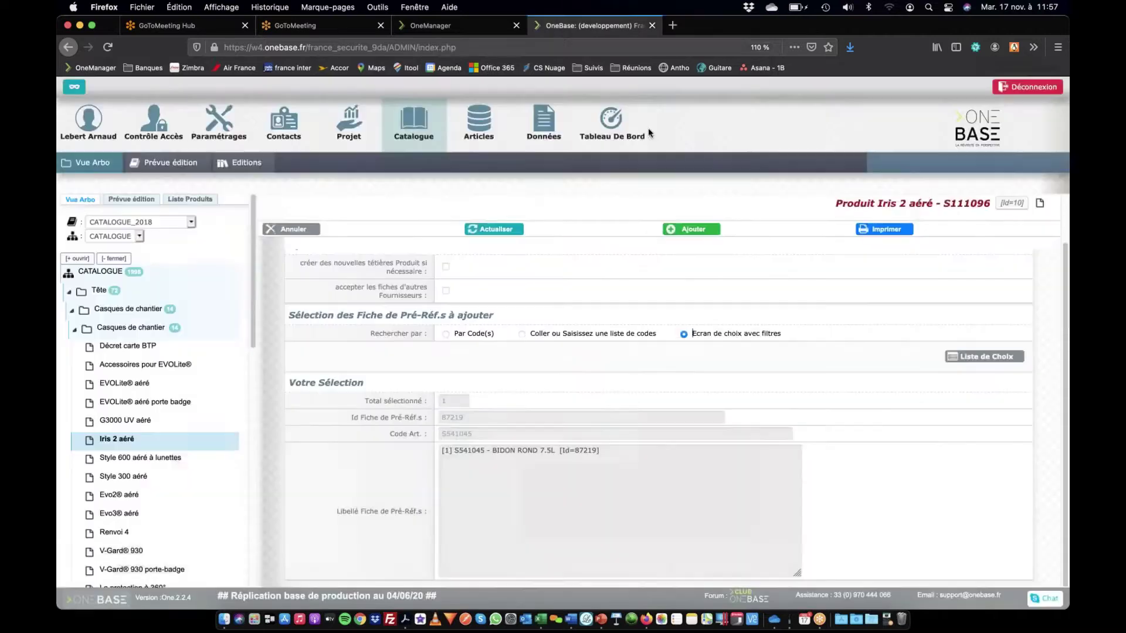
{"action": "left_click", "coordinate": [697, 230]}
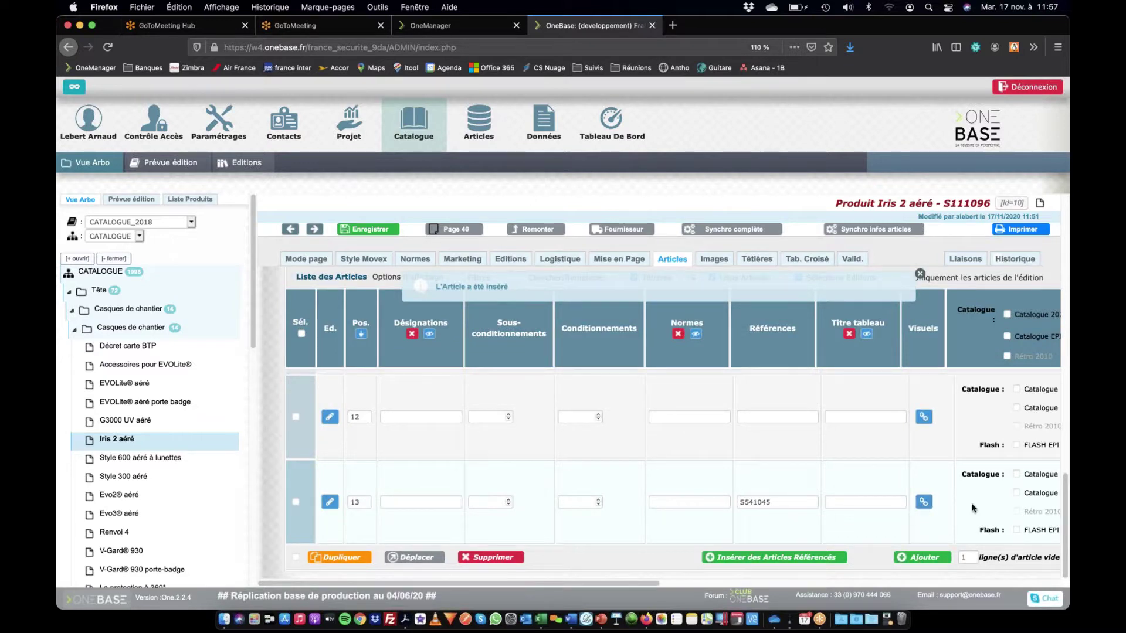
{"action": "scroll", "coordinate": [743, 504], "scroll_direction": "right", "scroll_amount": 10}
{"action": "scroll", "coordinate": [864, 499], "scroll_direction": "left", "scroll_amount": 10}
Step: Open the Evo3® aéré product and examine its visuals, descriptions and articles table in page mode
{"action": "left_click", "coordinate": [117, 530]}
{"action": "left_click", "coordinate": [121, 516]}
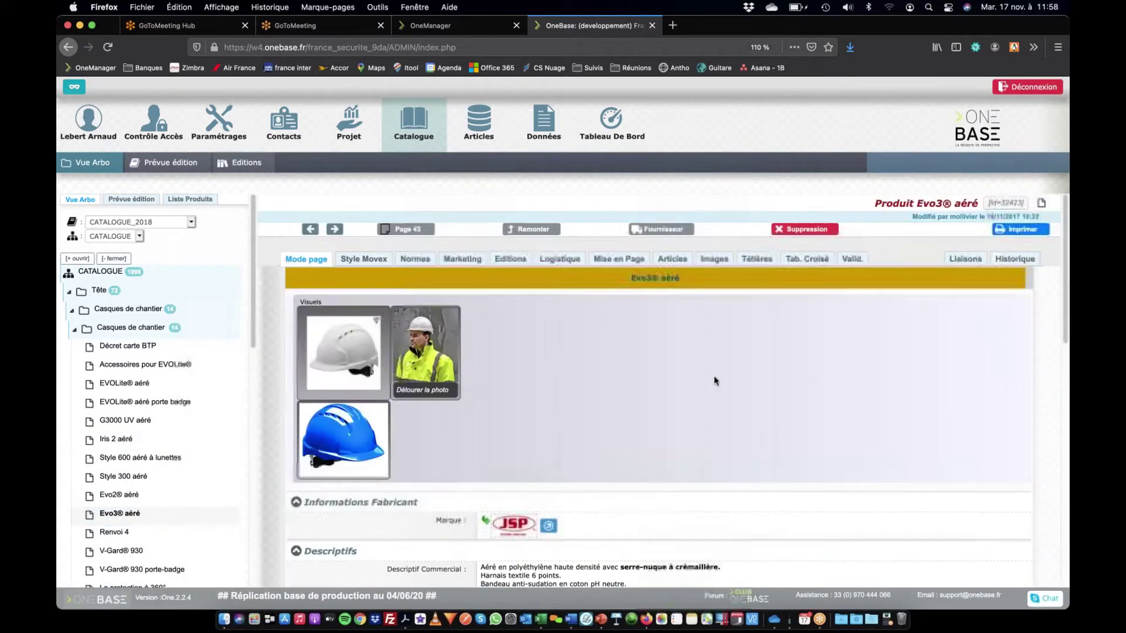
{"action": "scroll", "coordinate": [551, 391], "scroll_direction": "down", "scroll_amount": 15}
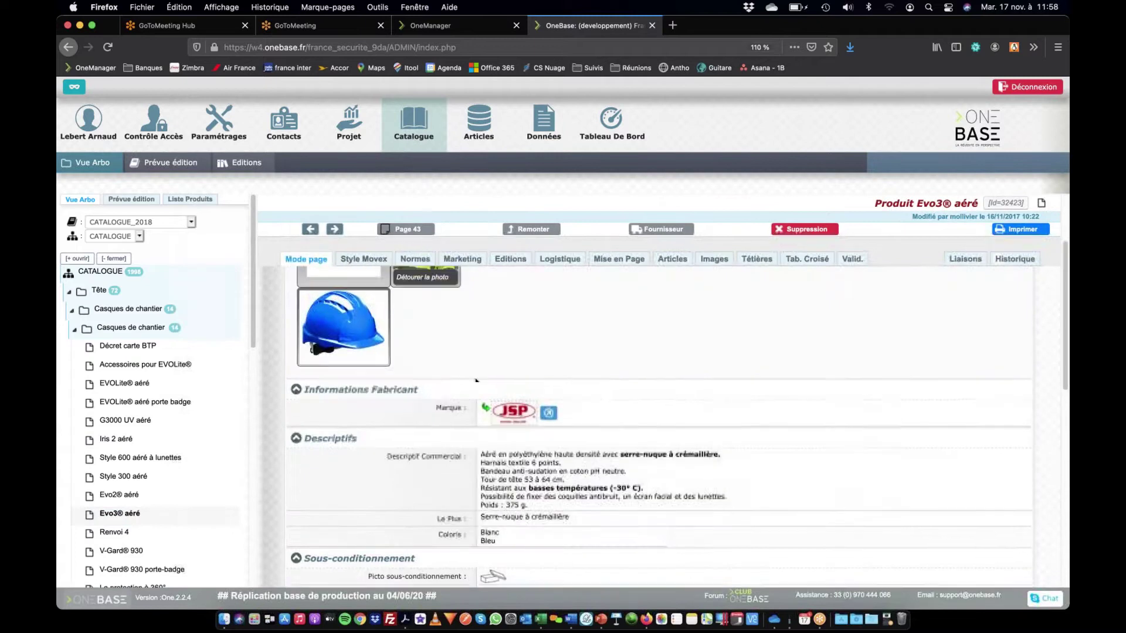
{"action": "scroll", "coordinate": [521, 416], "scroll_direction": "up", "scroll_amount": 5}
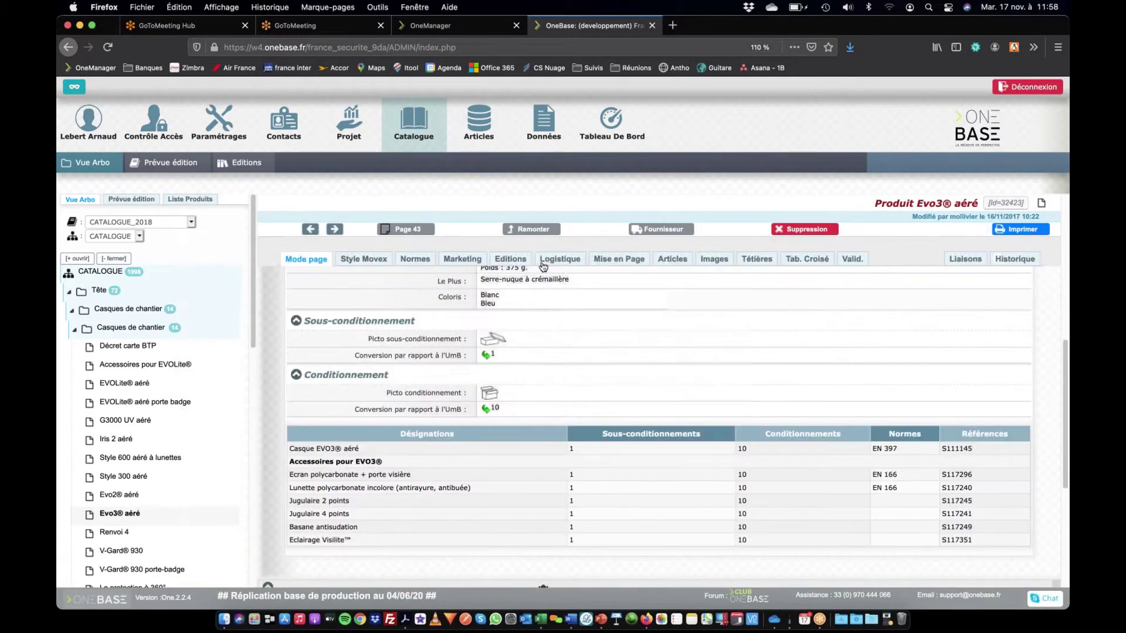
Step: Examine the Evo3® aéré image list, including the edition selections and article links of its visuals
{"action": "left_click", "coordinate": [715, 259]}
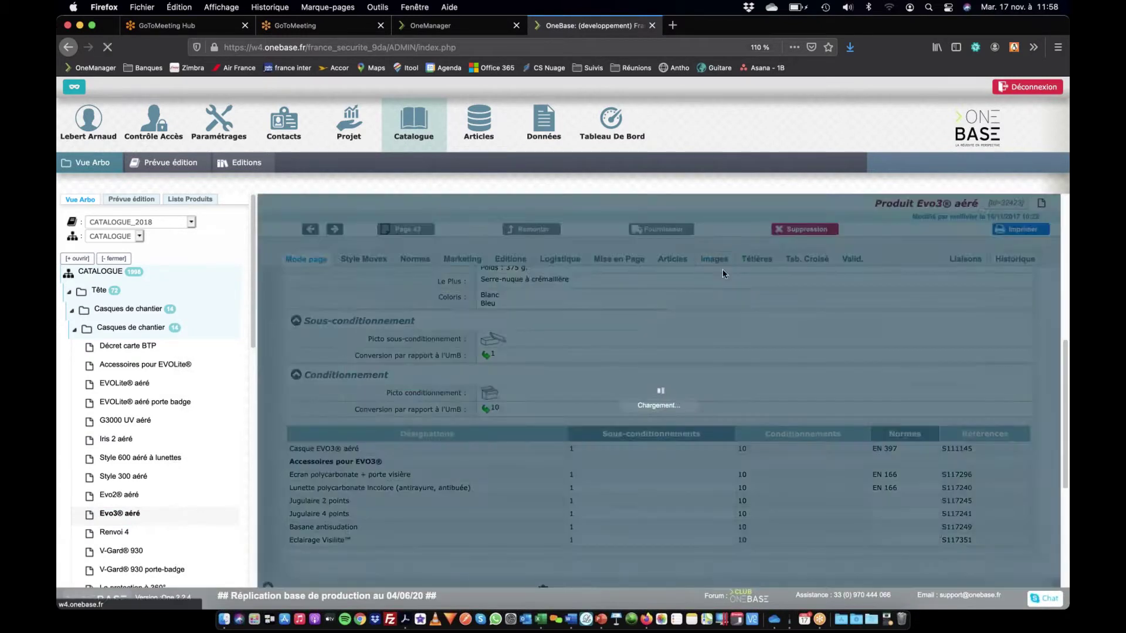
{"action": "scroll", "coordinate": [372, 455], "scroll_direction": "down", "scroll_amount": 2}
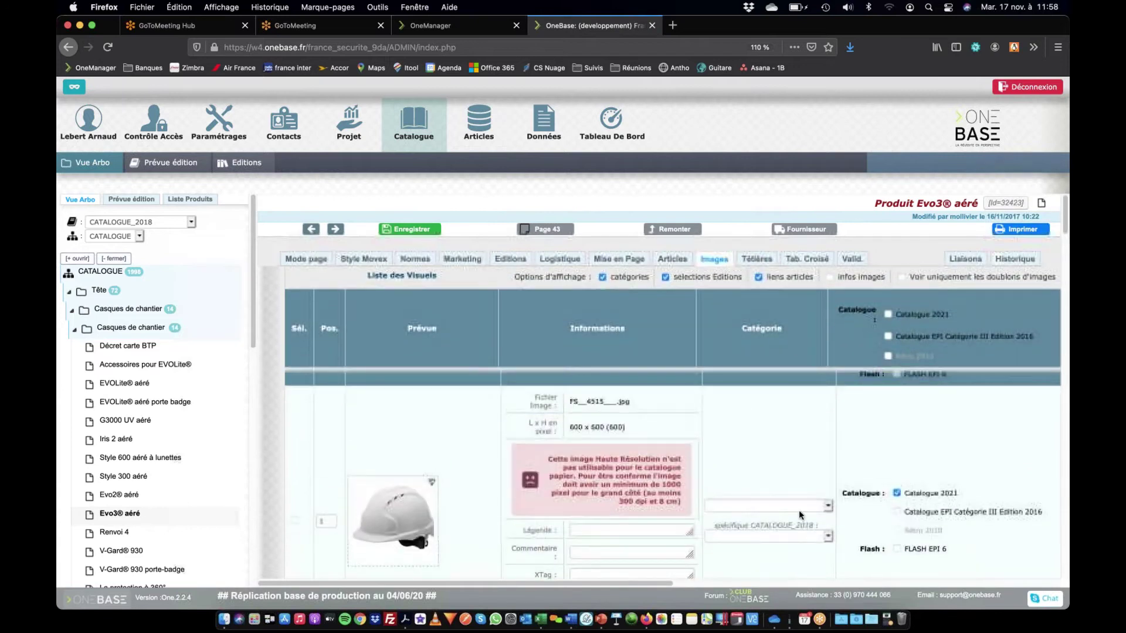
{"action": "scroll", "coordinate": [821, 511], "scroll_direction": "right", "scroll_amount": 8}
{"action": "scroll", "coordinate": [477, 503], "scroll_direction": "left", "scroll_amount": 8}
{"action": "scroll", "coordinate": [476, 491], "scroll_direction": "down", "scroll_amount": 5}
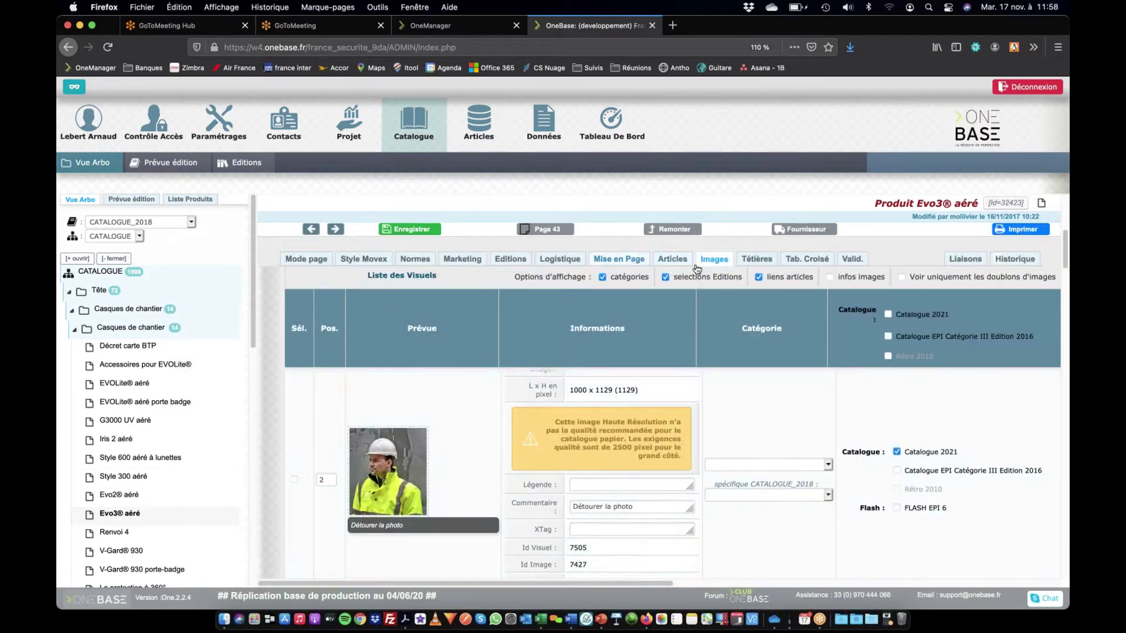
Step: Check the visuals linked to the four-point chin strap S117241 of Evo3® aéré, and return to the product's image list
{"action": "left_click", "coordinate": [604, 260]}
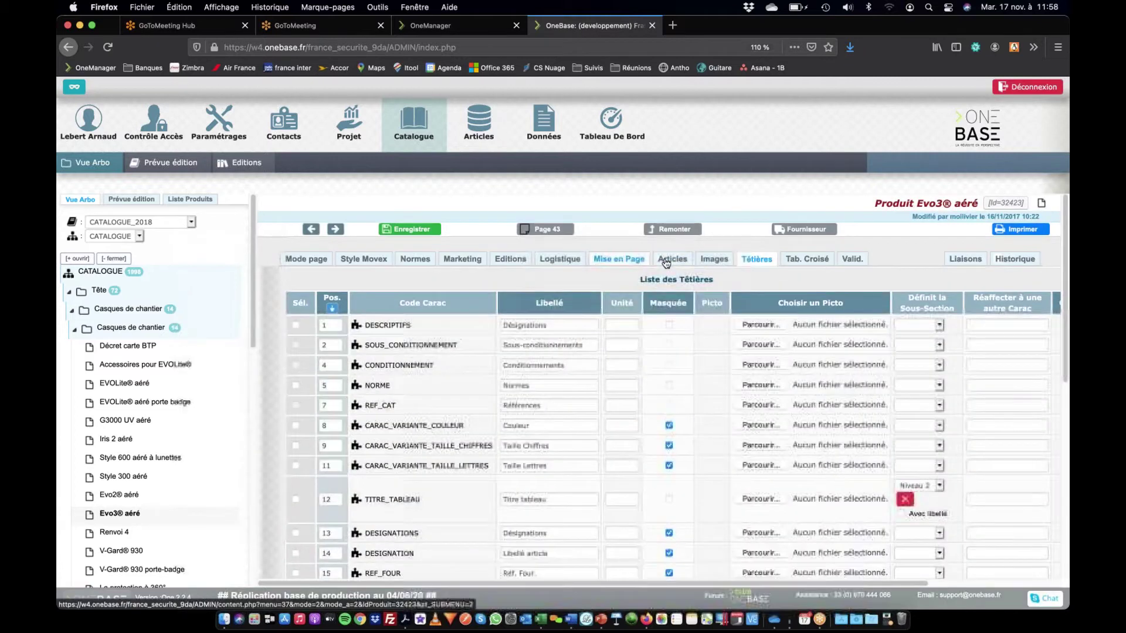
{"action": "left_click", "coordinate": [672, 259]}
{"action": "scroll", "coordinate": [856, 498], "scroll_direction": "down", "scroll_amount": 3}
{"action": "scroll", "coordinate": [913, 544], "scroll_direction": "down", "scroll_amount": 1}
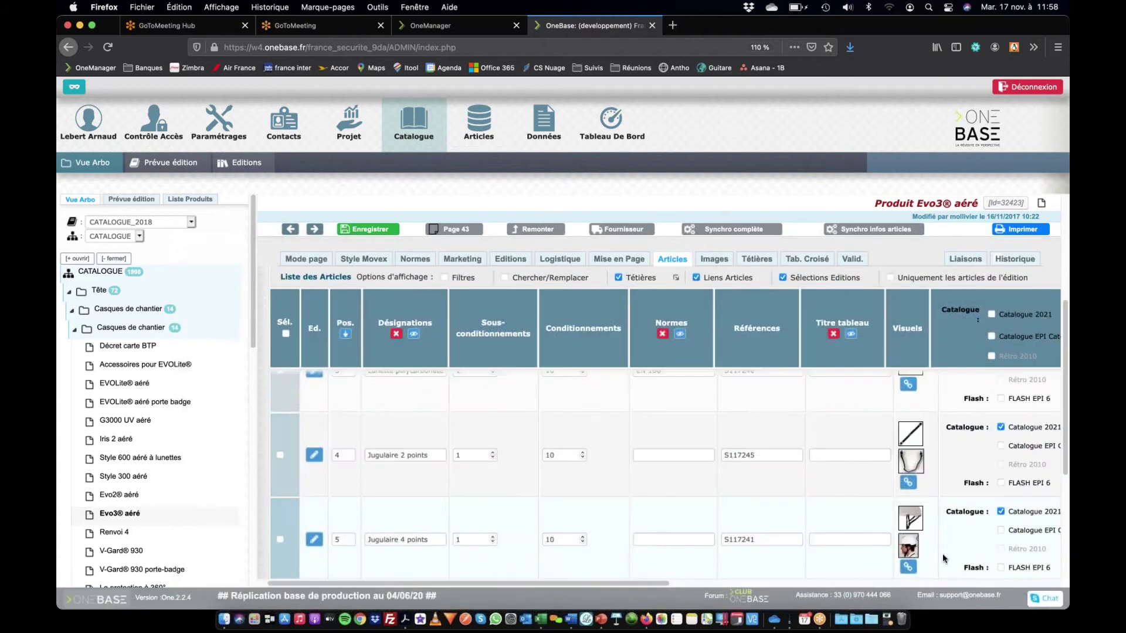
{"action": "left_click", "coordinate": [914, 580]}
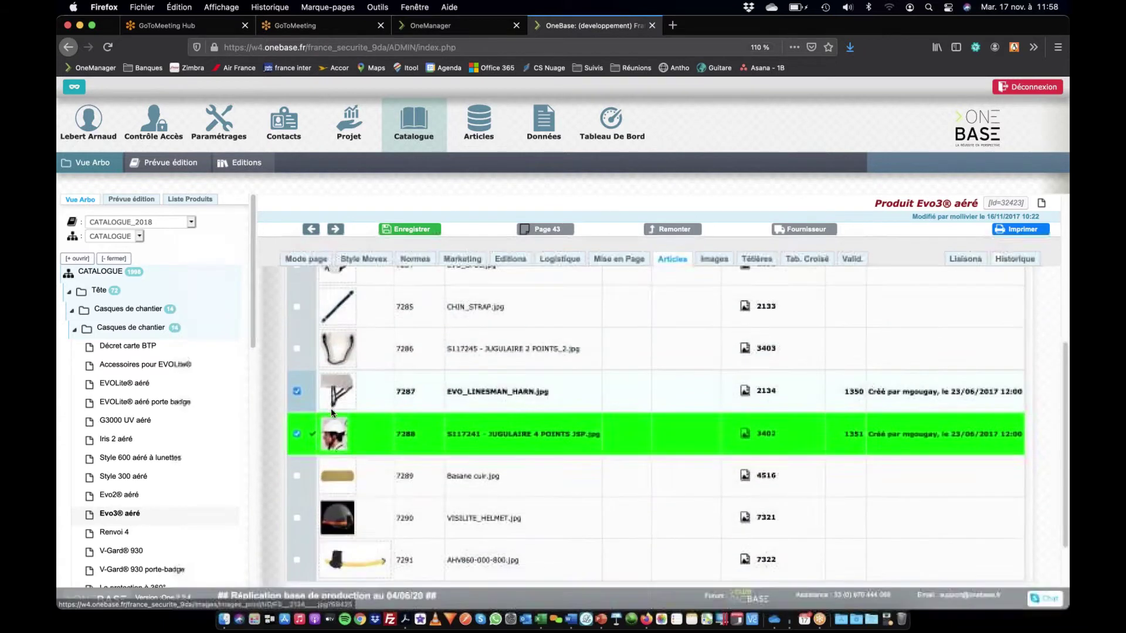
{"action": "left_click", "coordinate": [294, 405]}
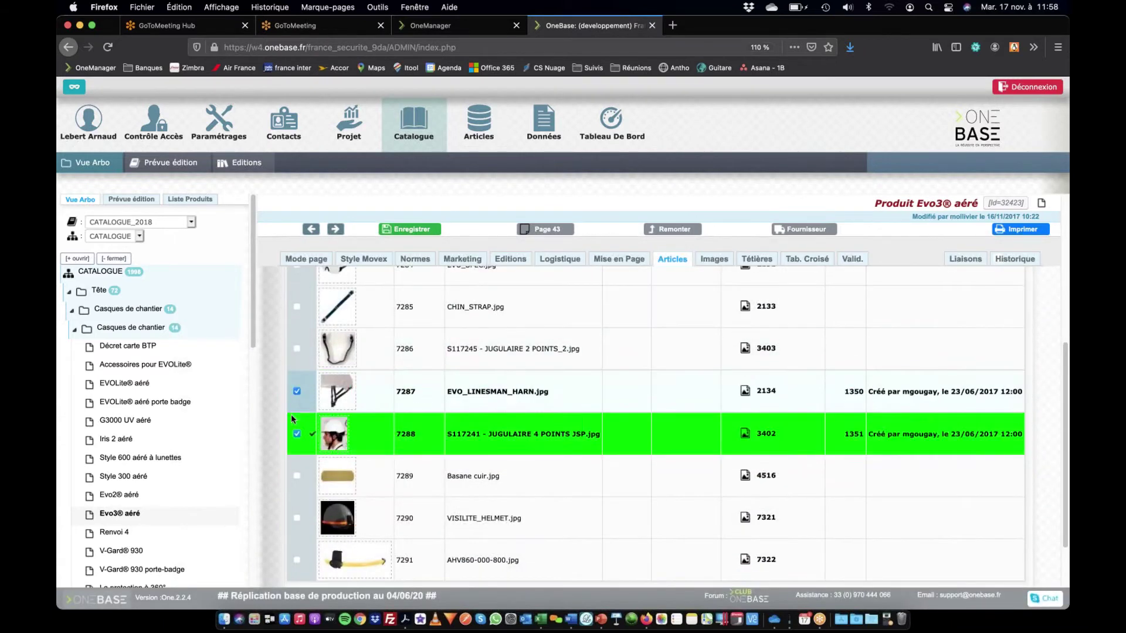
{"action": "left_click", "coordinate": [714, 260]}
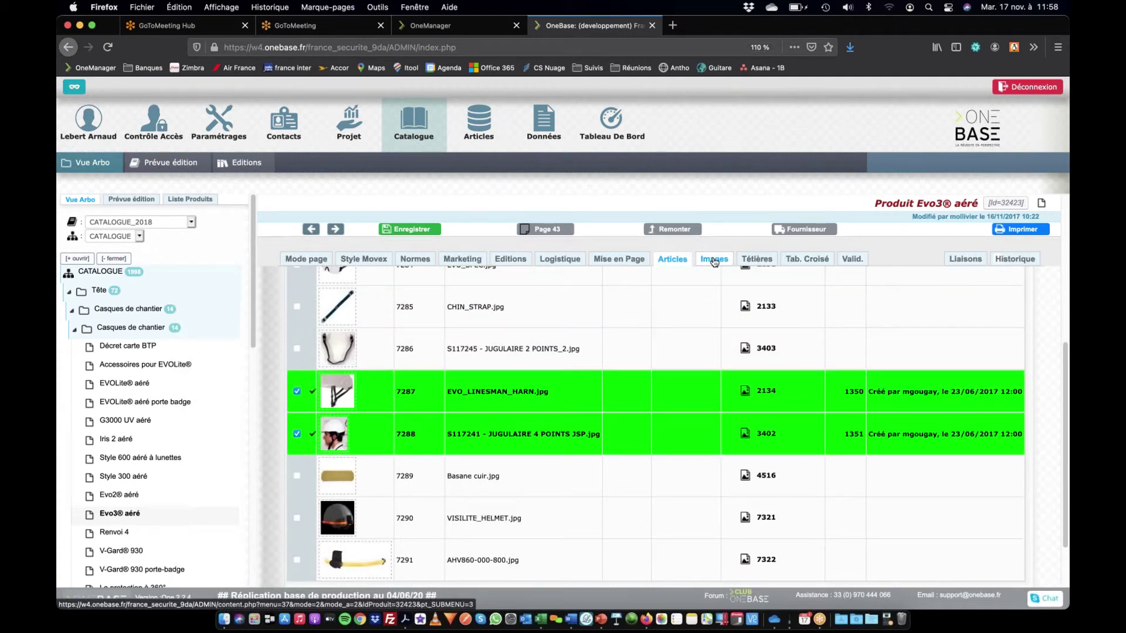